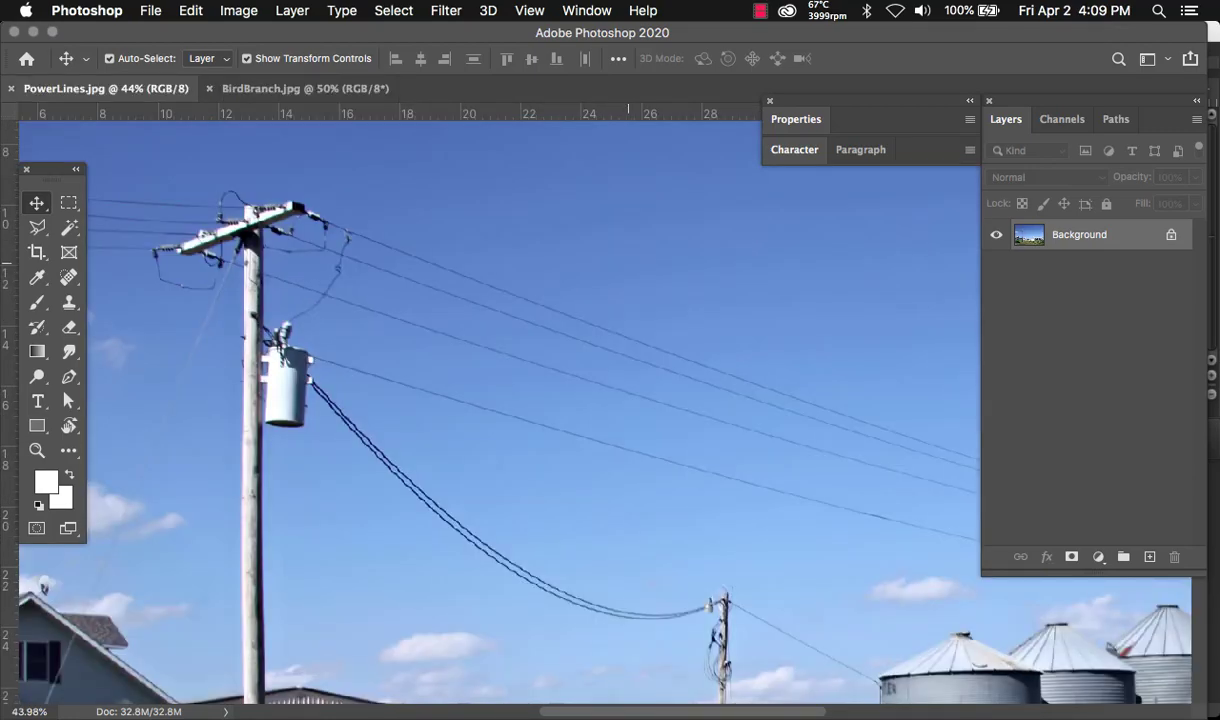
Activate the Healing Brush with its mode set to Normal.
key("j")
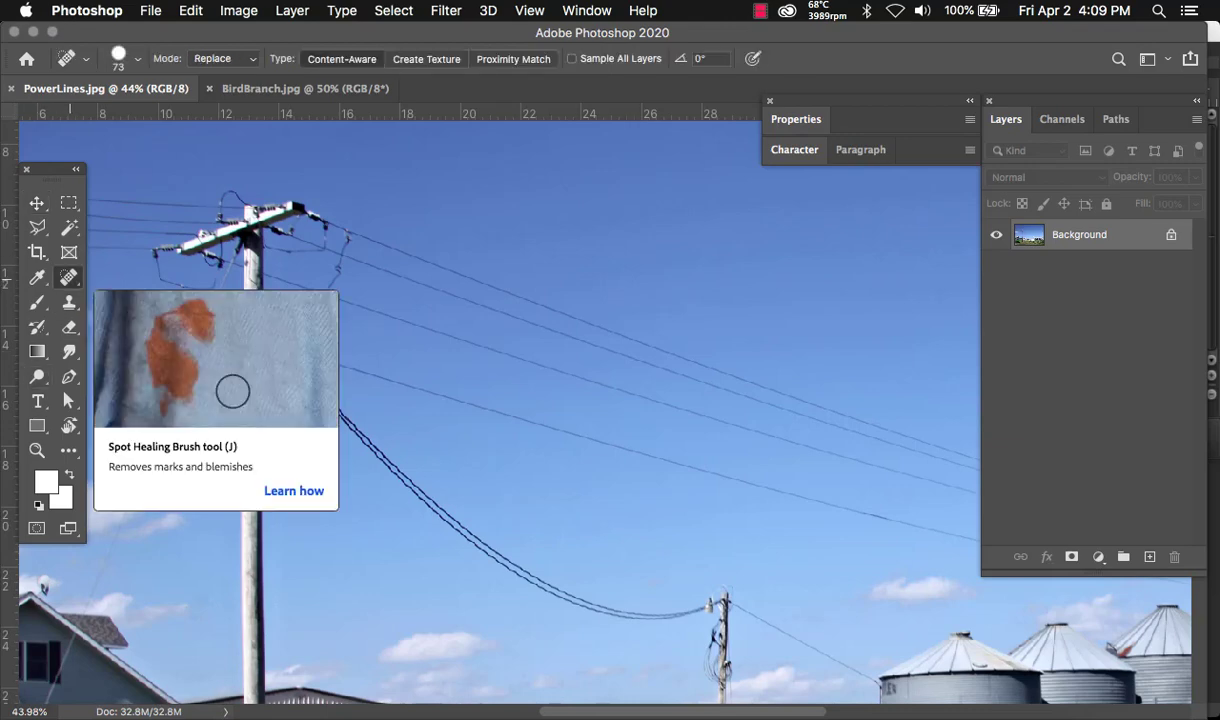
left_click(68, 277)
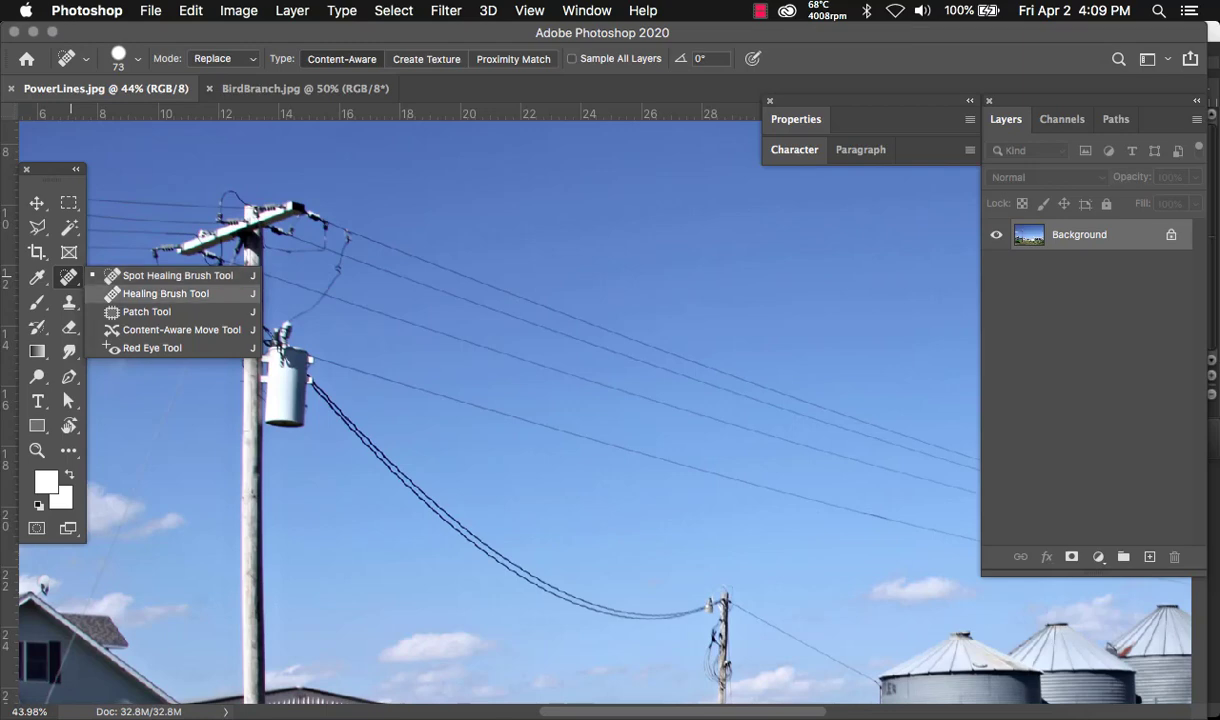
left_click(165, 293)
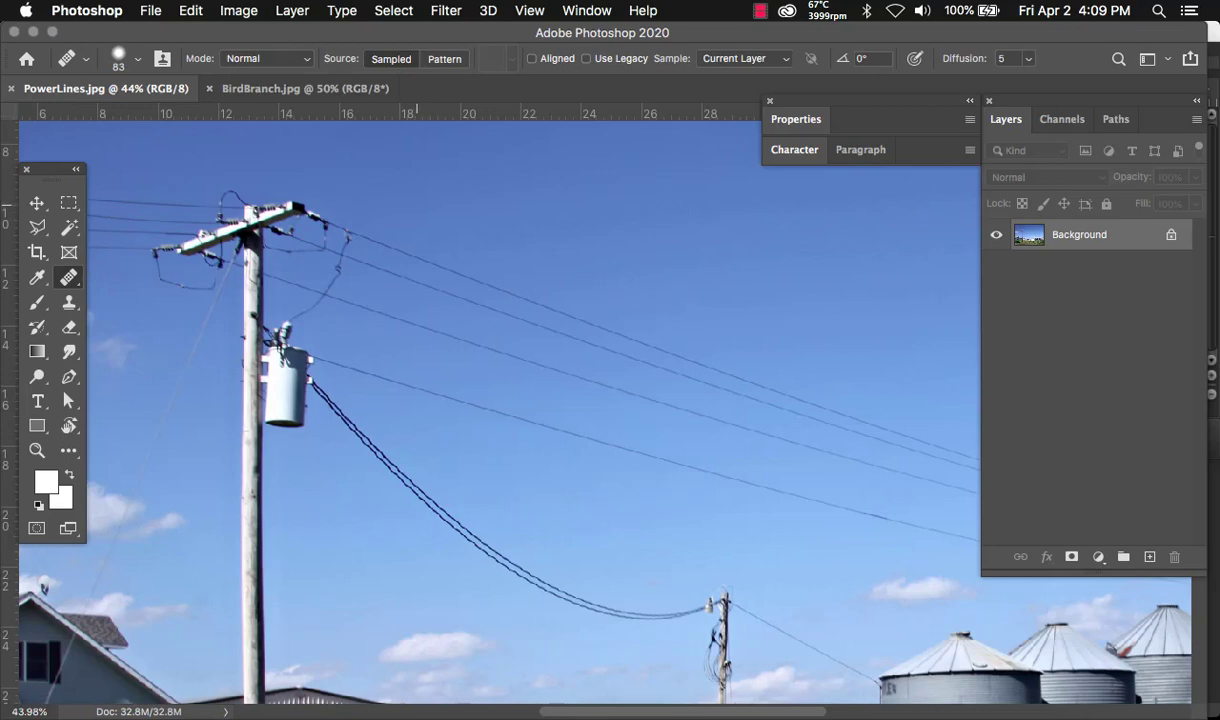
left_click(267, 59)
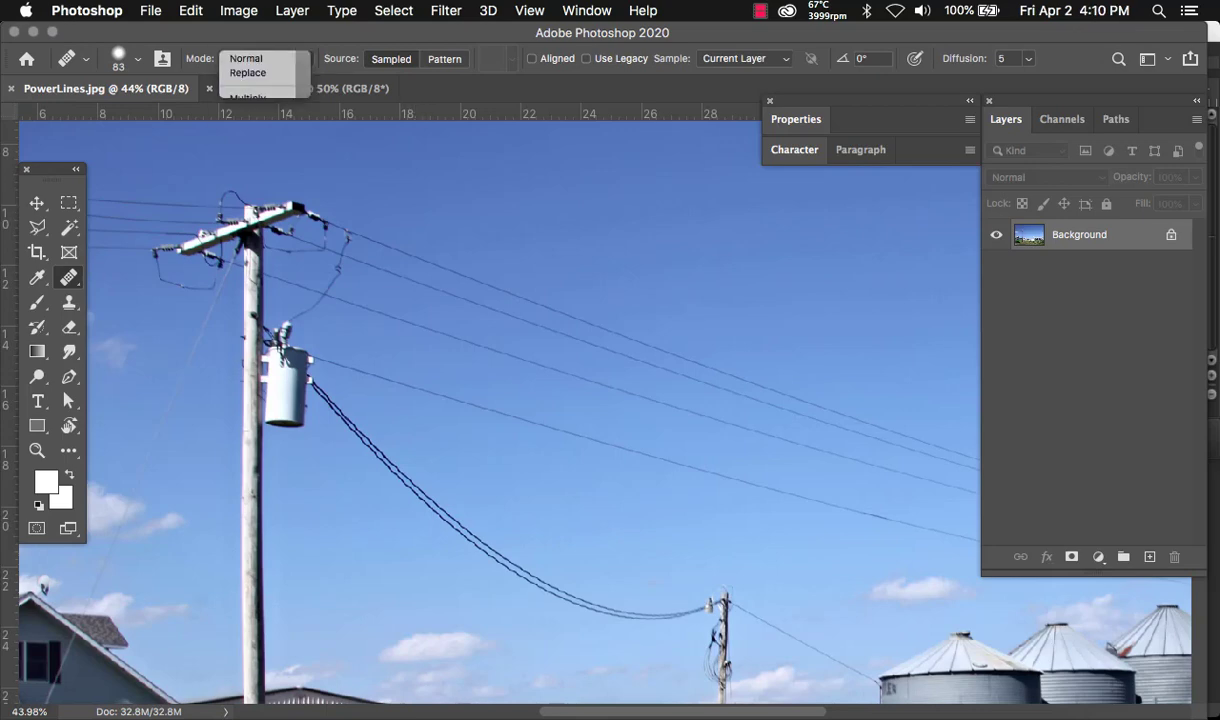
left_click(267, 59)
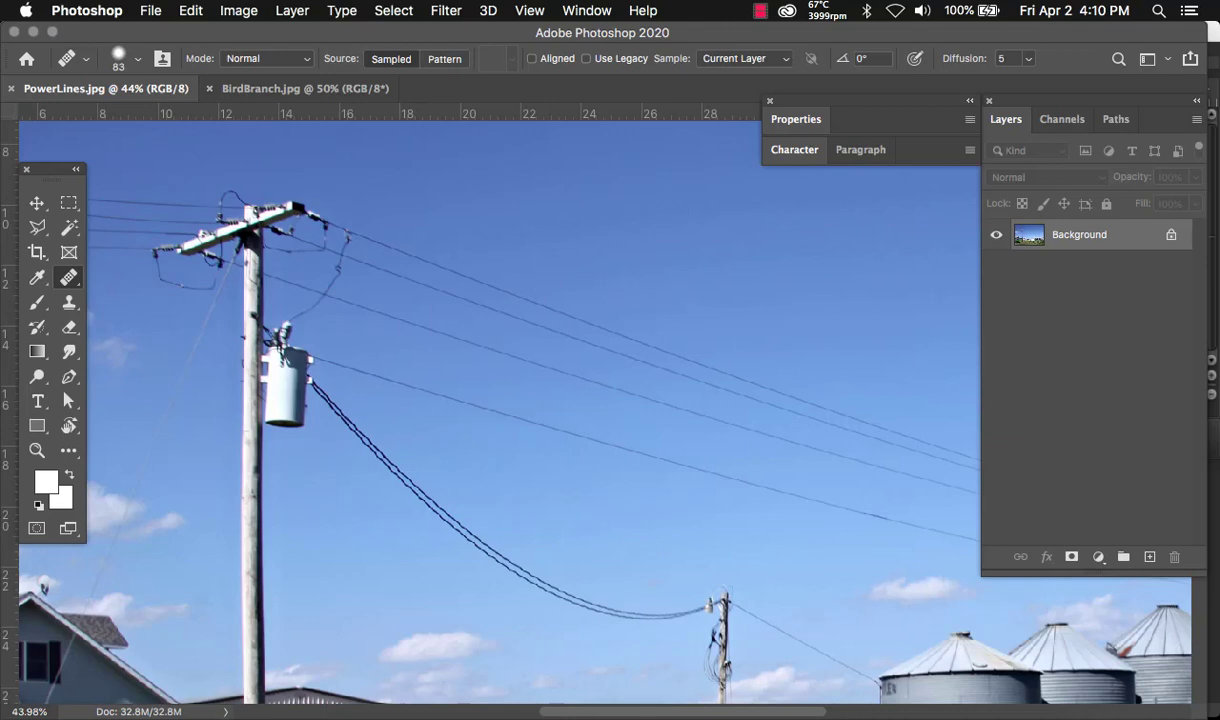
left_click(265, 58)
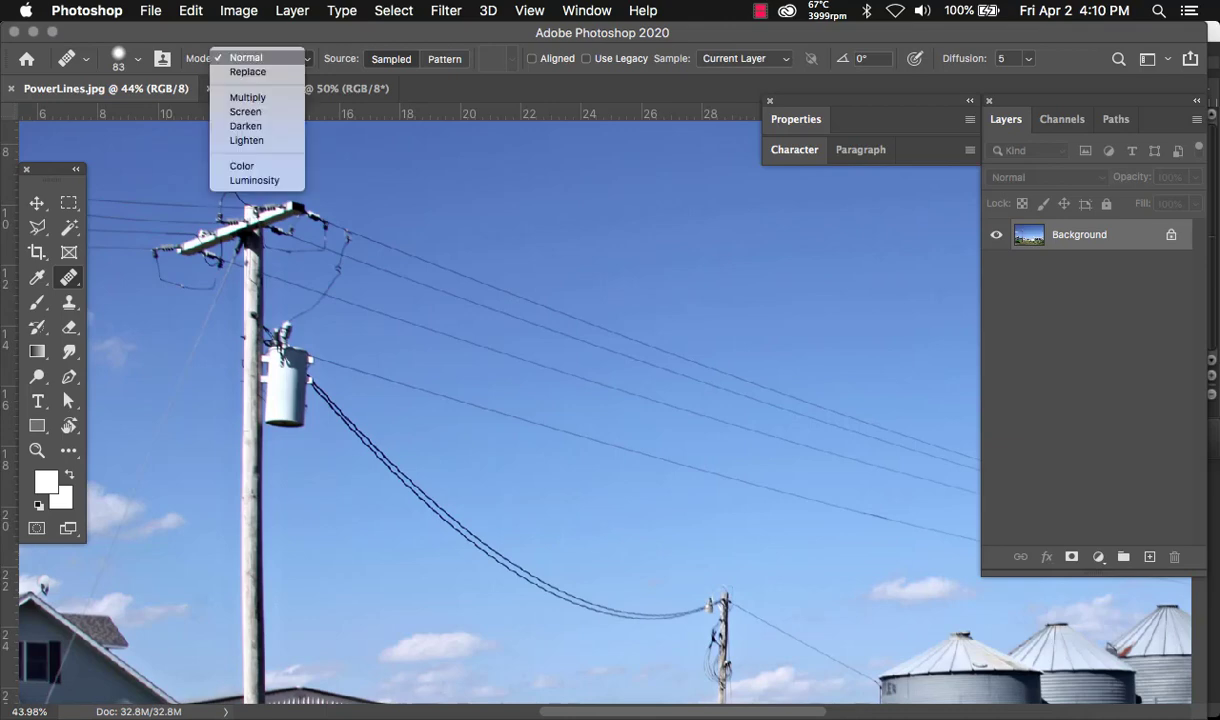
left_click(245, 58)
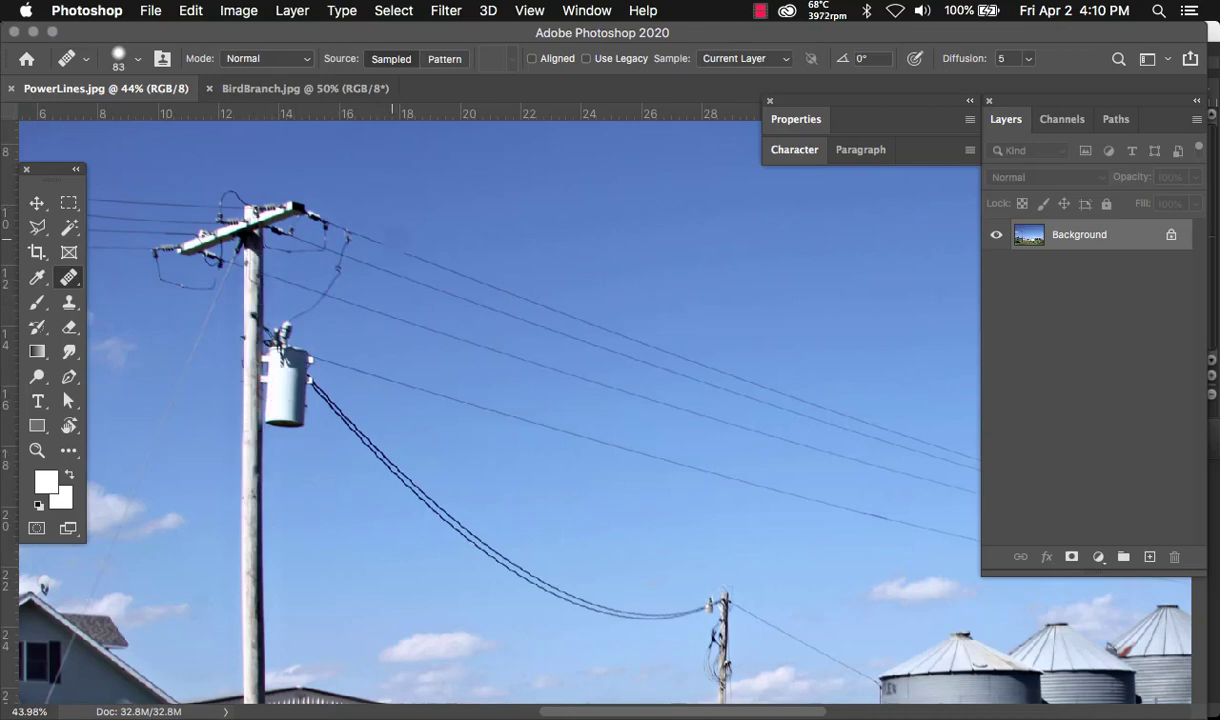
Heal away the four long thin wires in the open sky just beside the large utility pole.
left_click_drag(375, 241, 405, 253)
left_click_drag(545, 305, 630, 338)
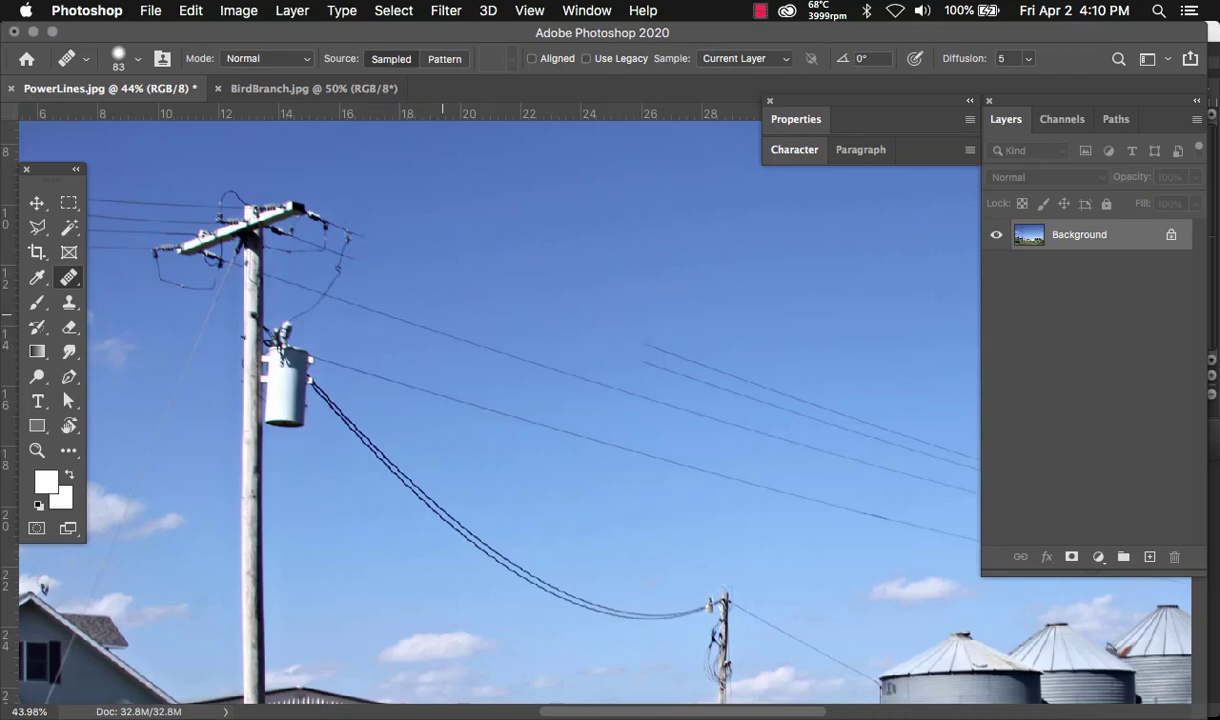
left_click_drag(340, 295, 625, 391)
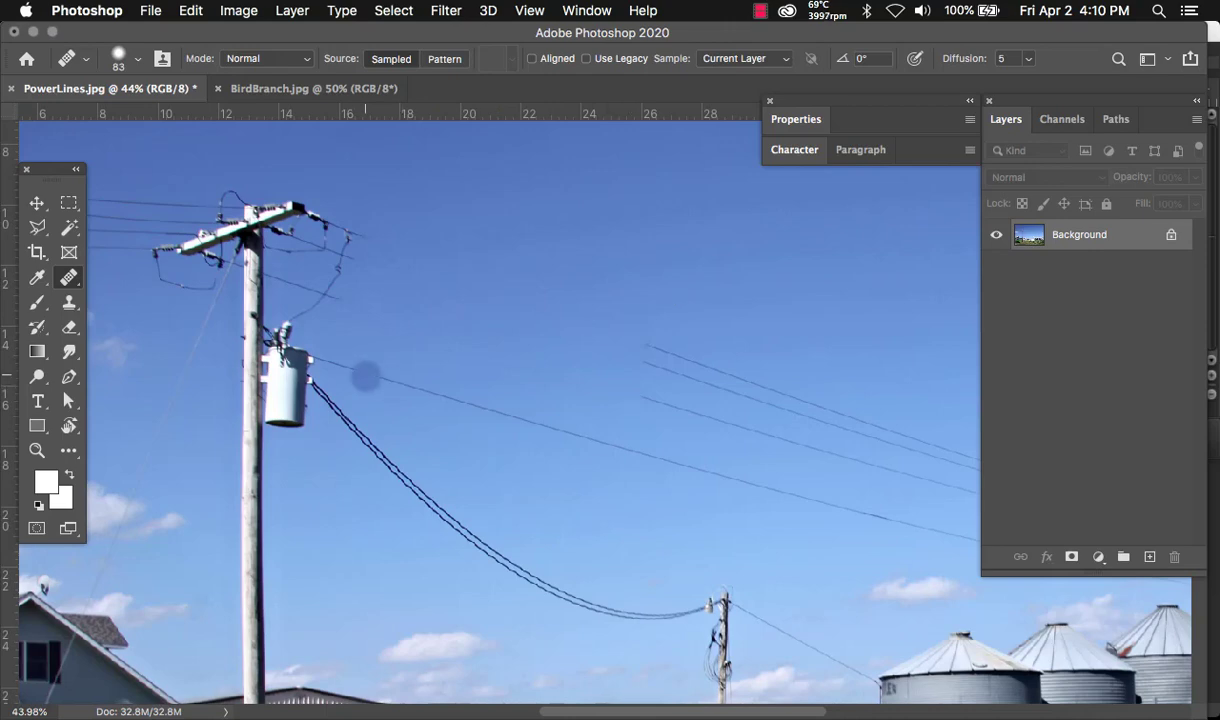
left_click_drag(337, 366, 632, 451)
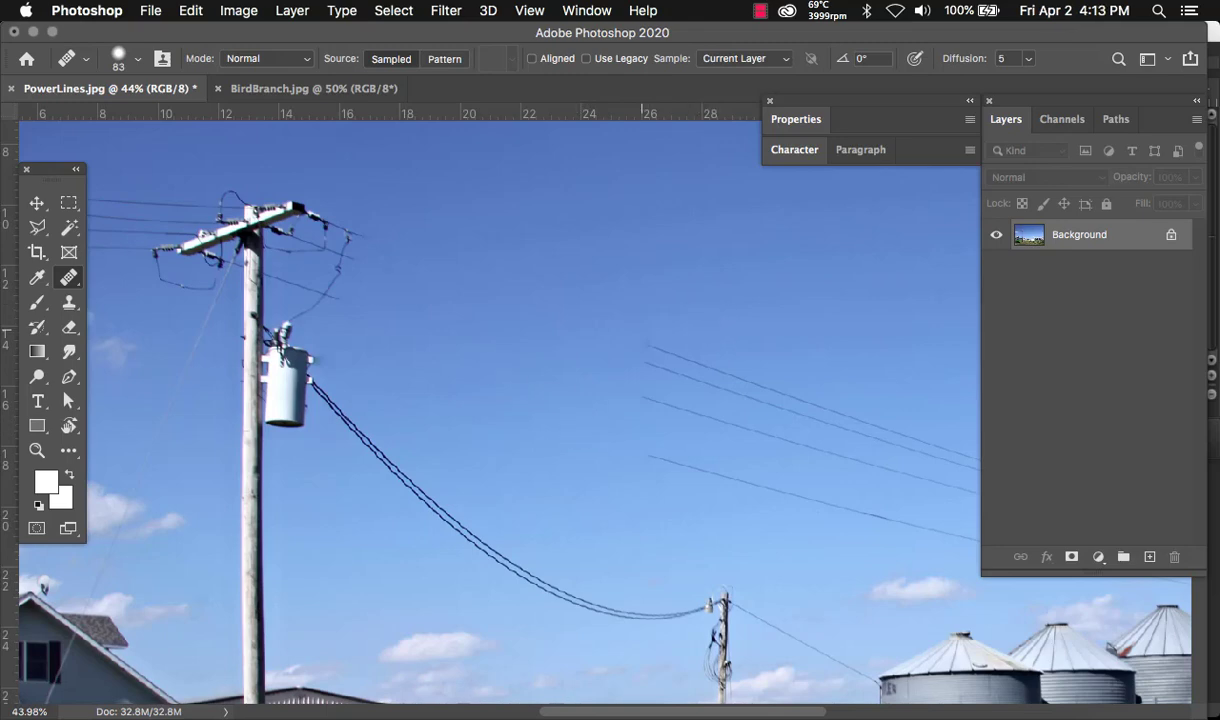
Heal away the middle span of the four wires in the sky, continuing toward the grain bins.
left_click_drag(783, 393, 904, 436)
left_click_drag(757, 396, 855, 427)
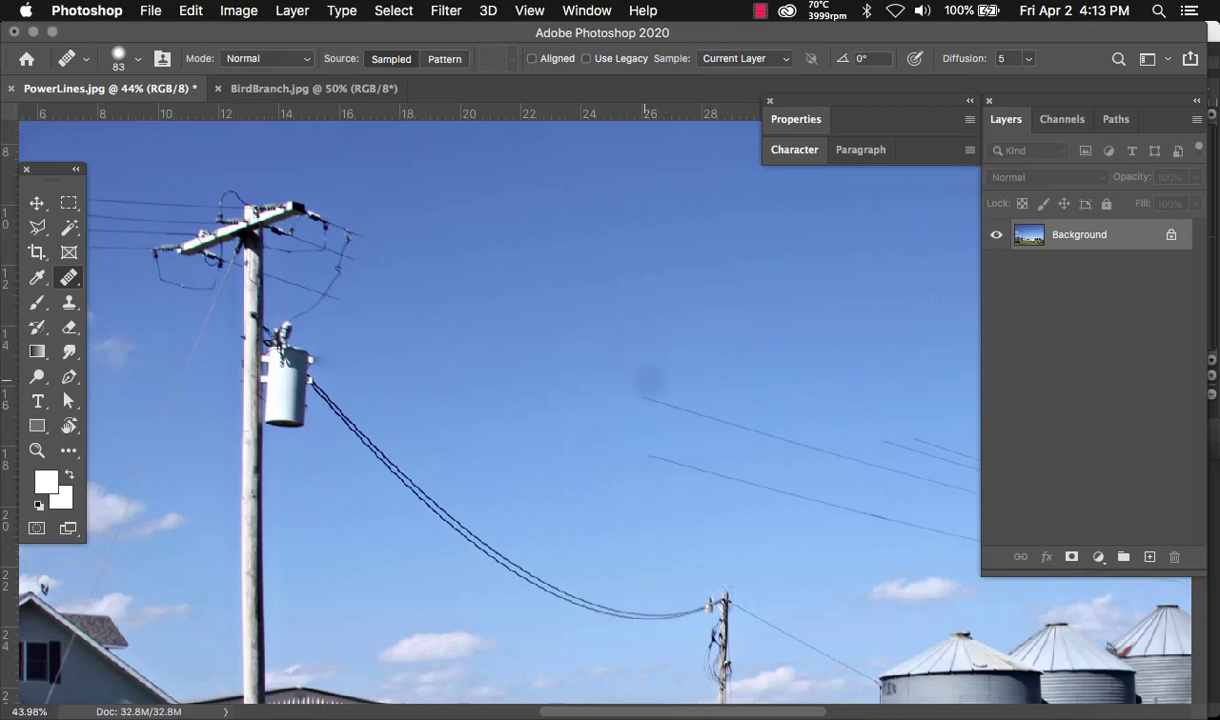
left_click_drag(635, 393, 815, 442)
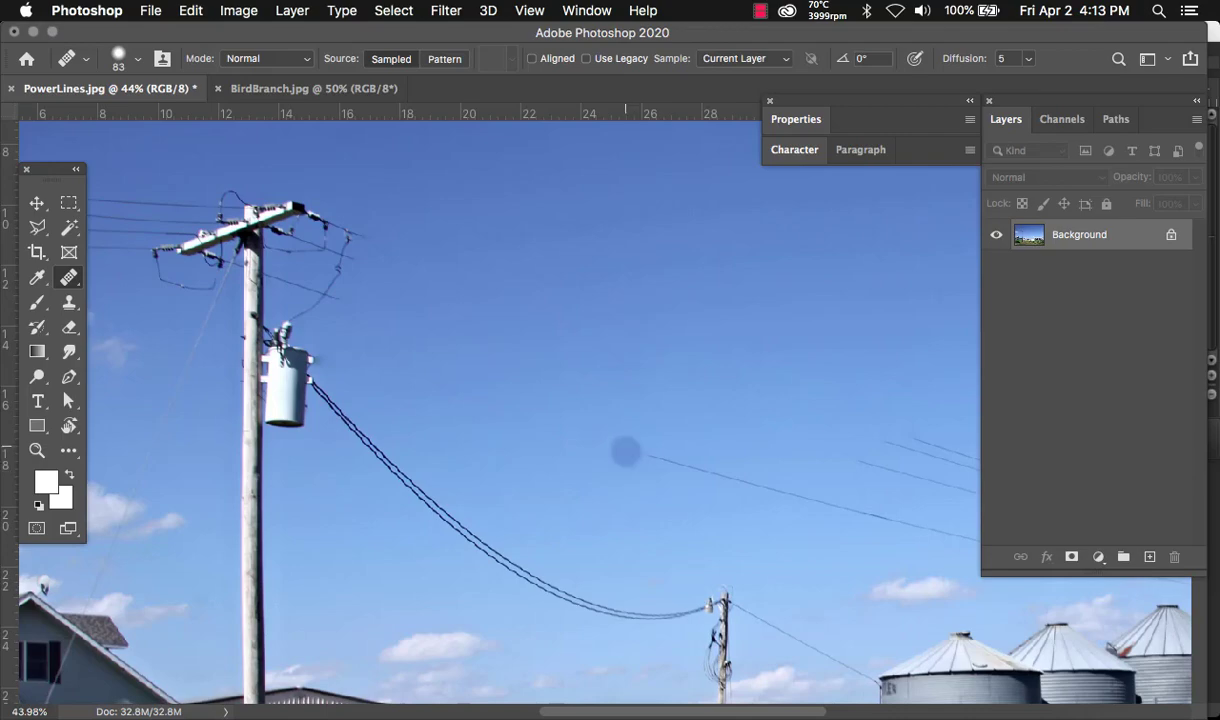
mouse_move(628, 447)
left_mouse_down()
mouse_move(888, 517)
mouse_move(262, 379)
left_mouse_up()
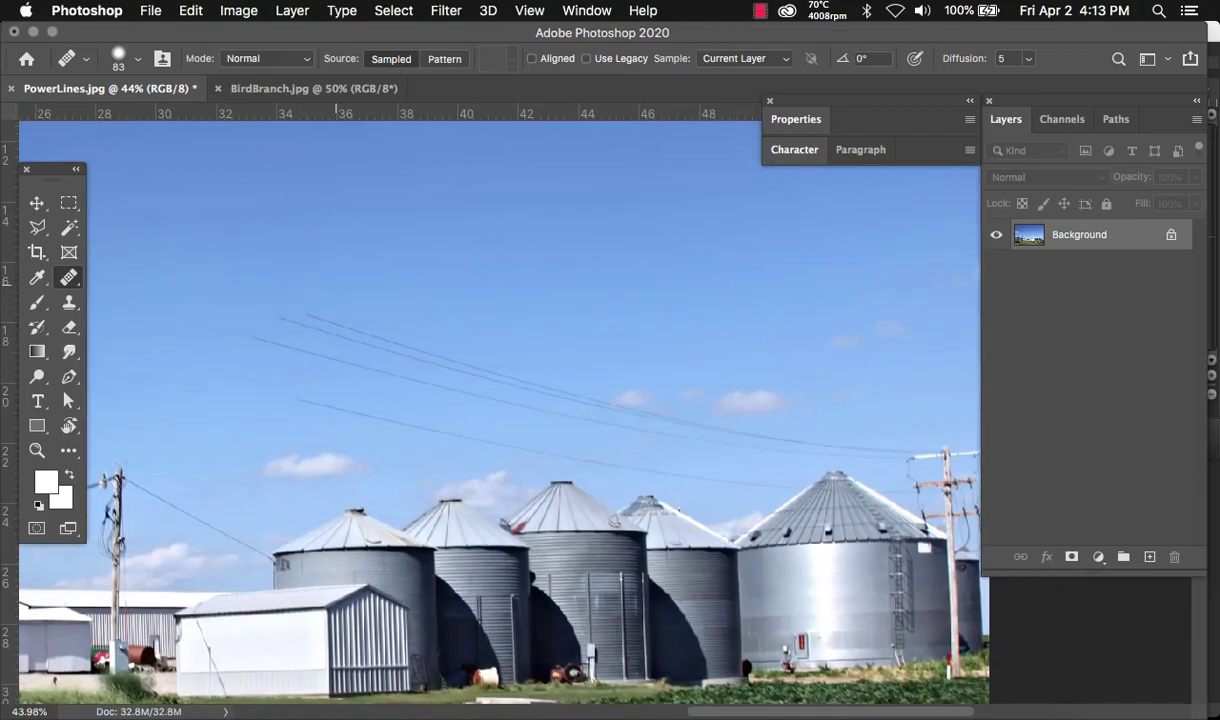
Heal away the remaining wire segments in the sky above the grain bins.
left_click_drag(292, 312, 300, 311)
scroll(738, 450, "up", 3)
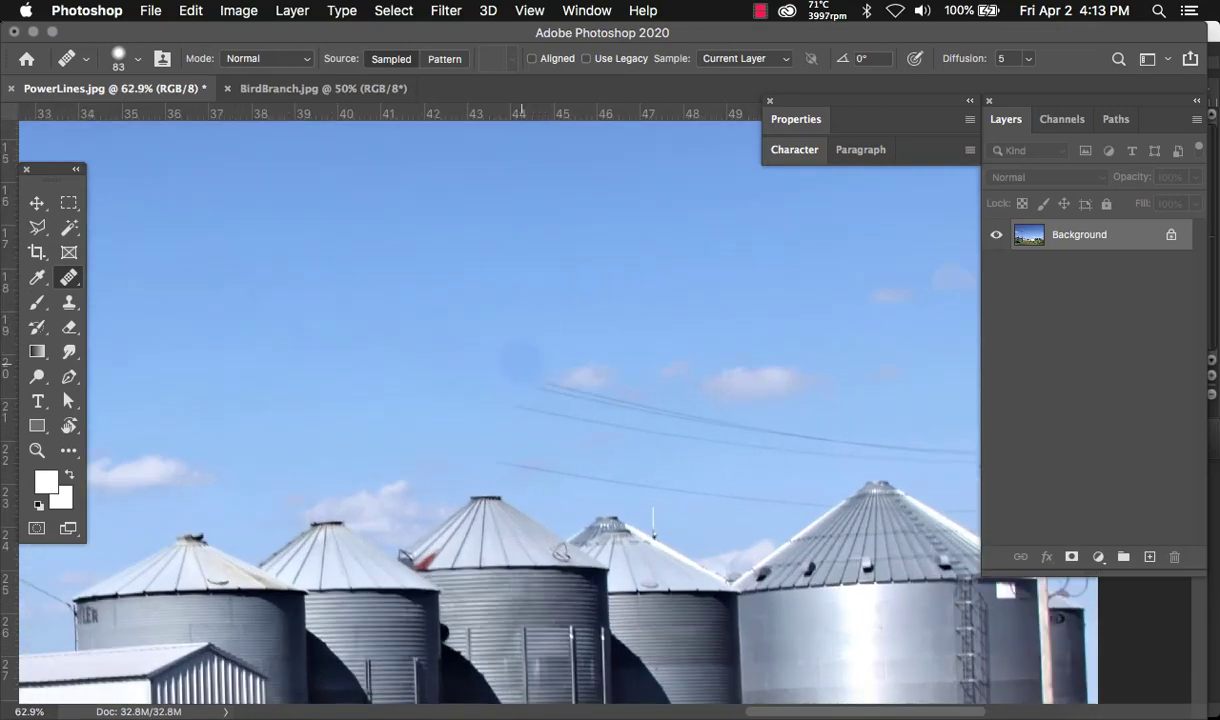
left_click_drag(549, 397, 602, 408)
left_click_drag(679, 413, 819, 436)
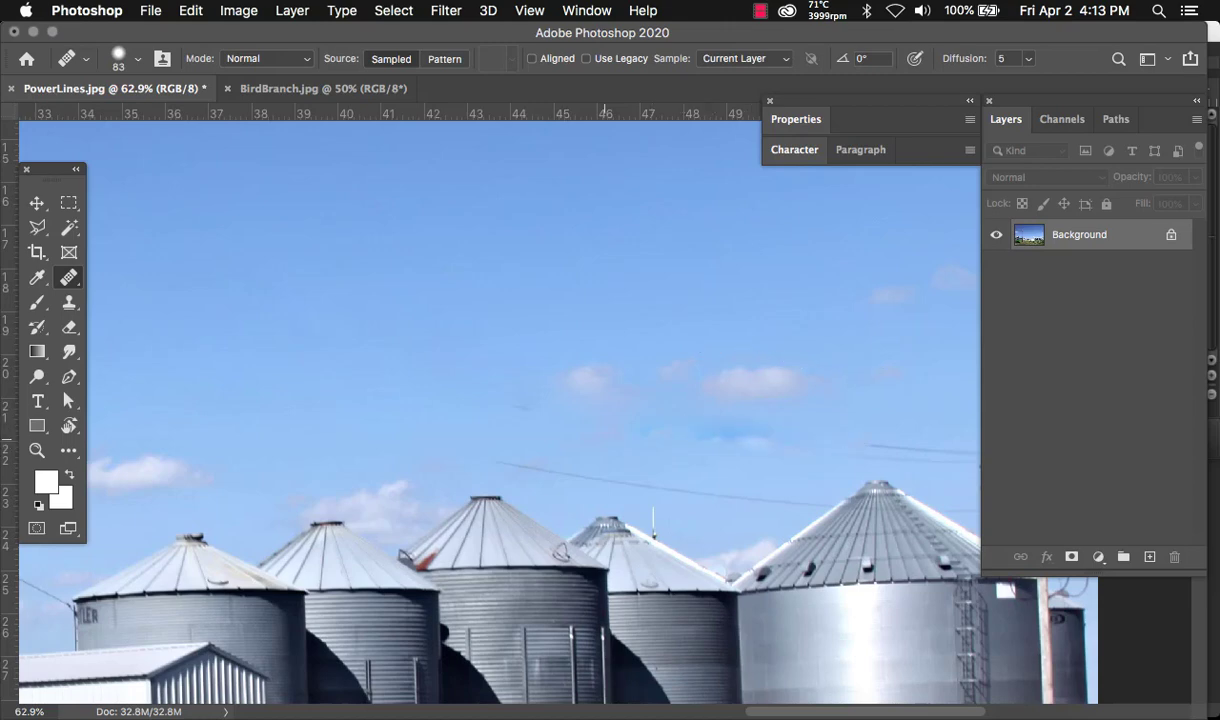
left_click_drag(461, 402, 482, 397)
left_click_drag(498, 441, 521, 449)
left_click_drag(621, 481, 764, 497)
Try to heal the leftover wire stub above the large grain bin, beside the far utility pole.
scroll(400, 400, "right", 5)
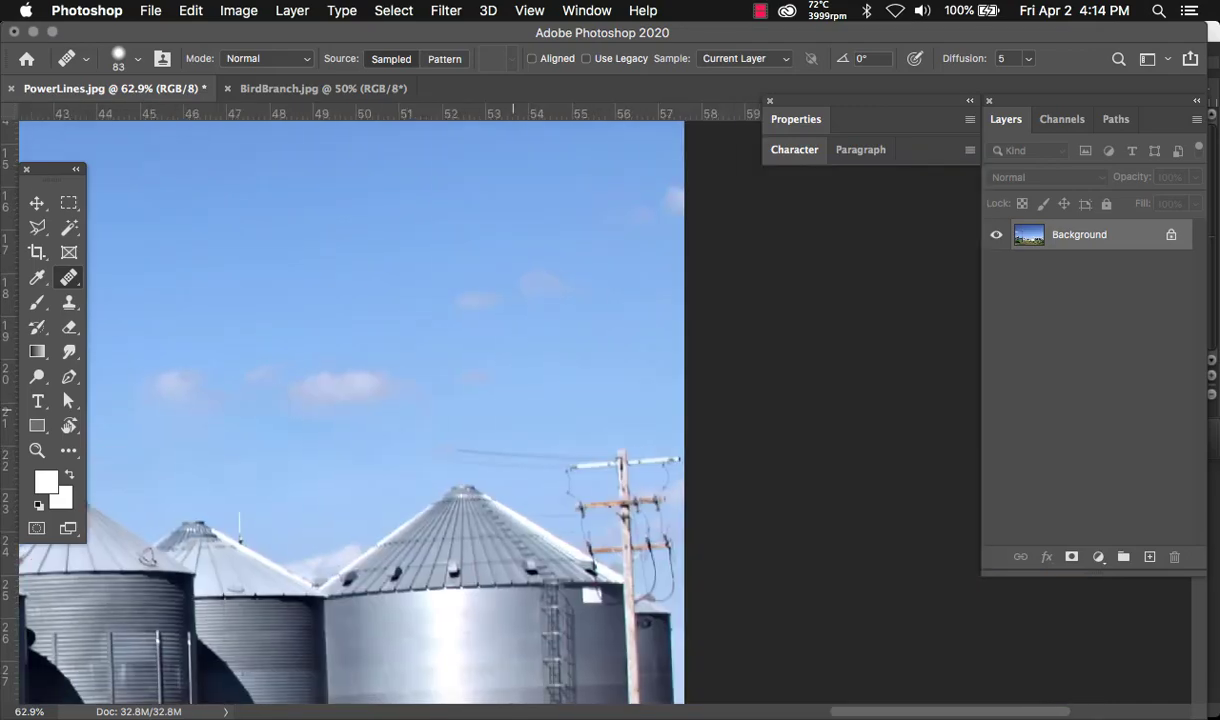
left_click_drag(515, 455, 560, 458)
key("super+z")
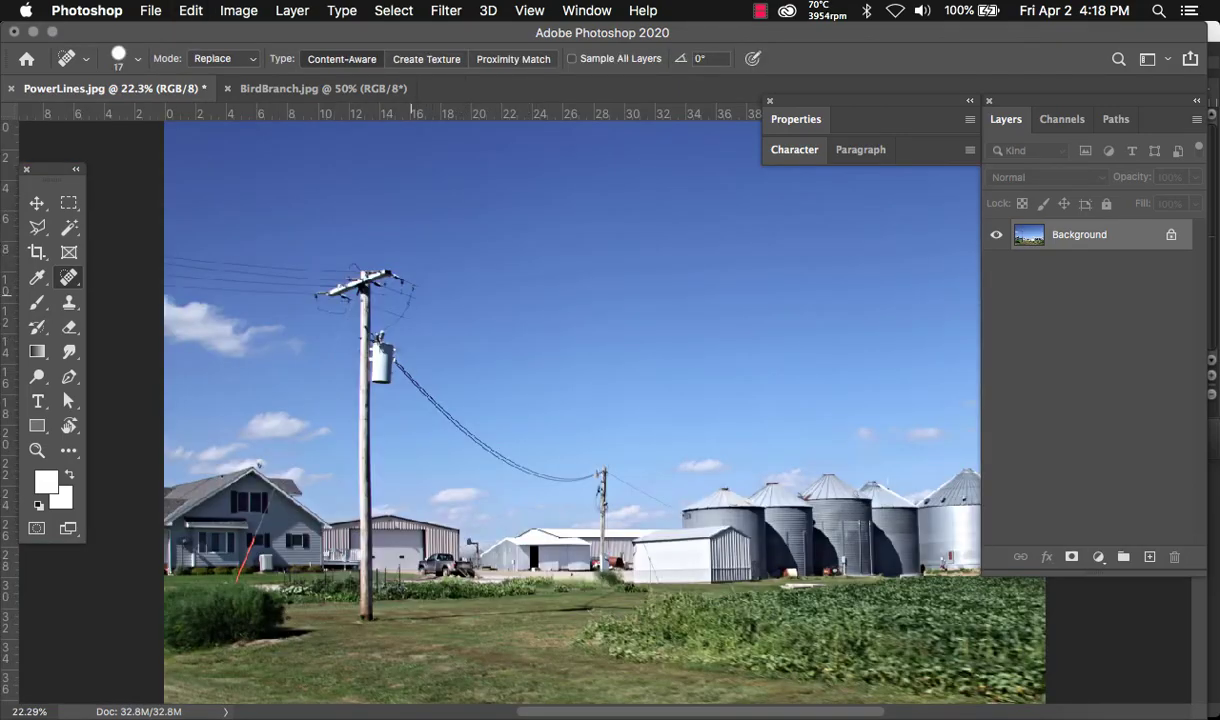
Heal away the wires and insulators hanging in the sky beside the large pole's crossarm, using a 60-pixel Healing Brush.
scroll(411, 292, "up", 10)
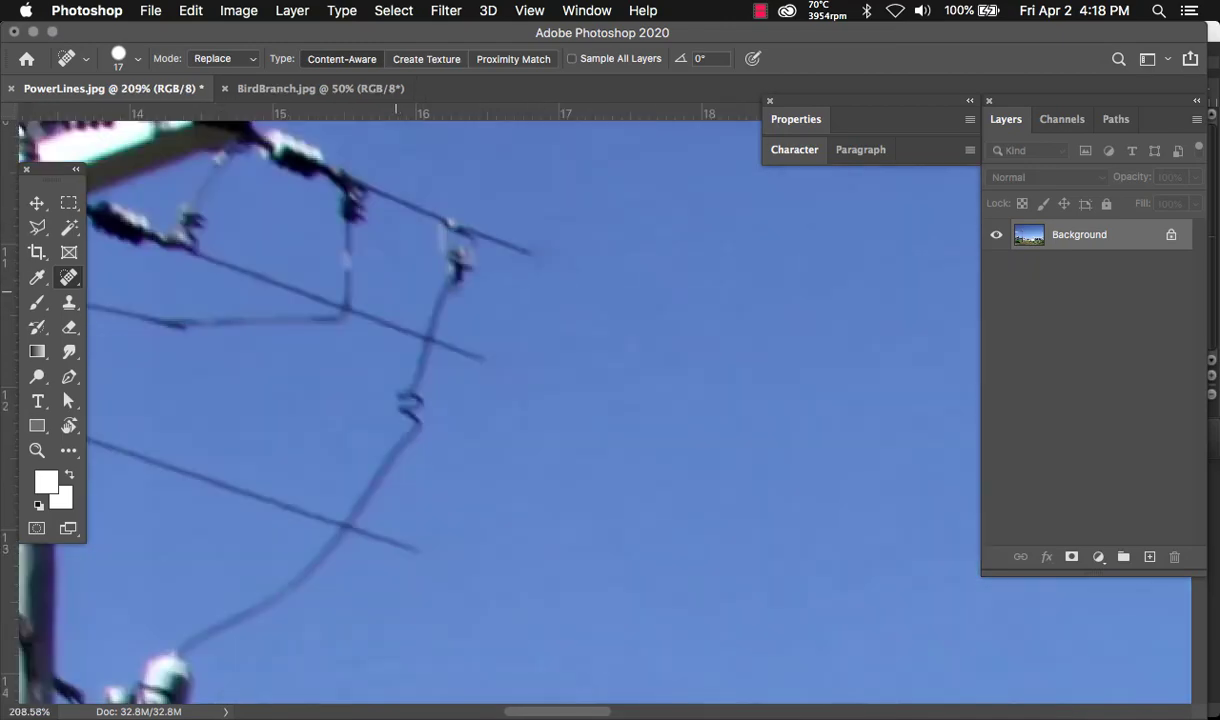
scroll(478, 328, "down", 3)
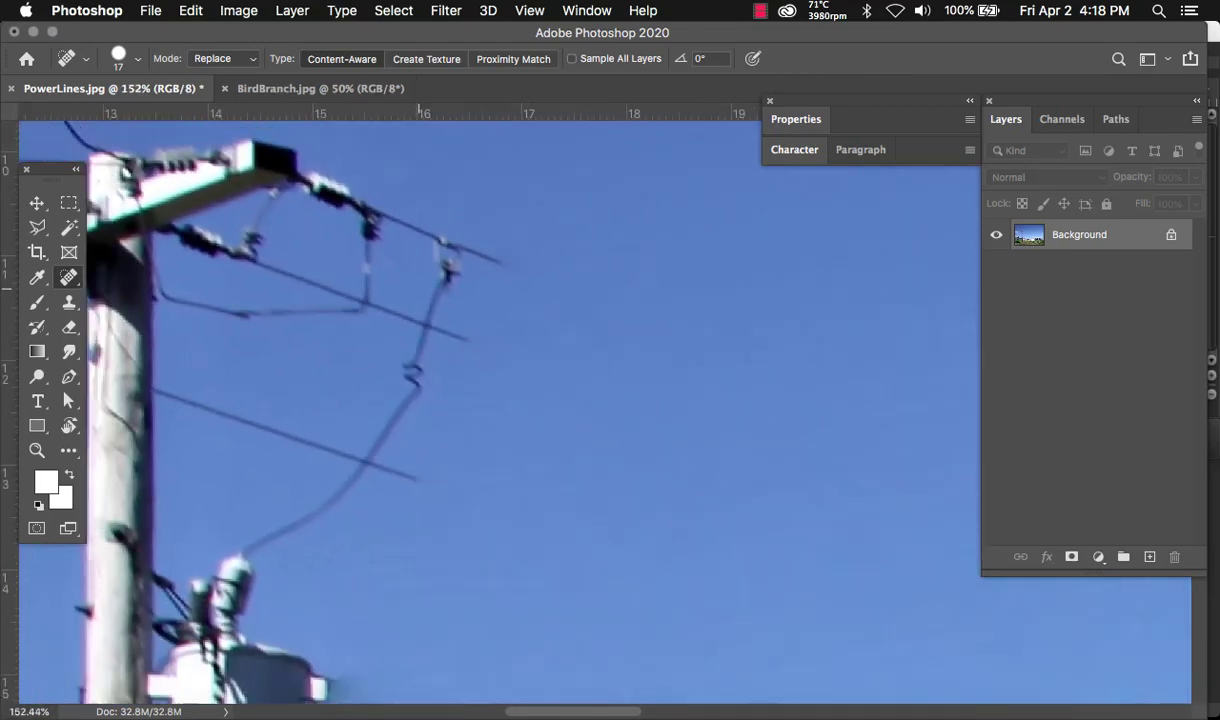
scroll(330, 268, "left", 3)
key("shift+j")
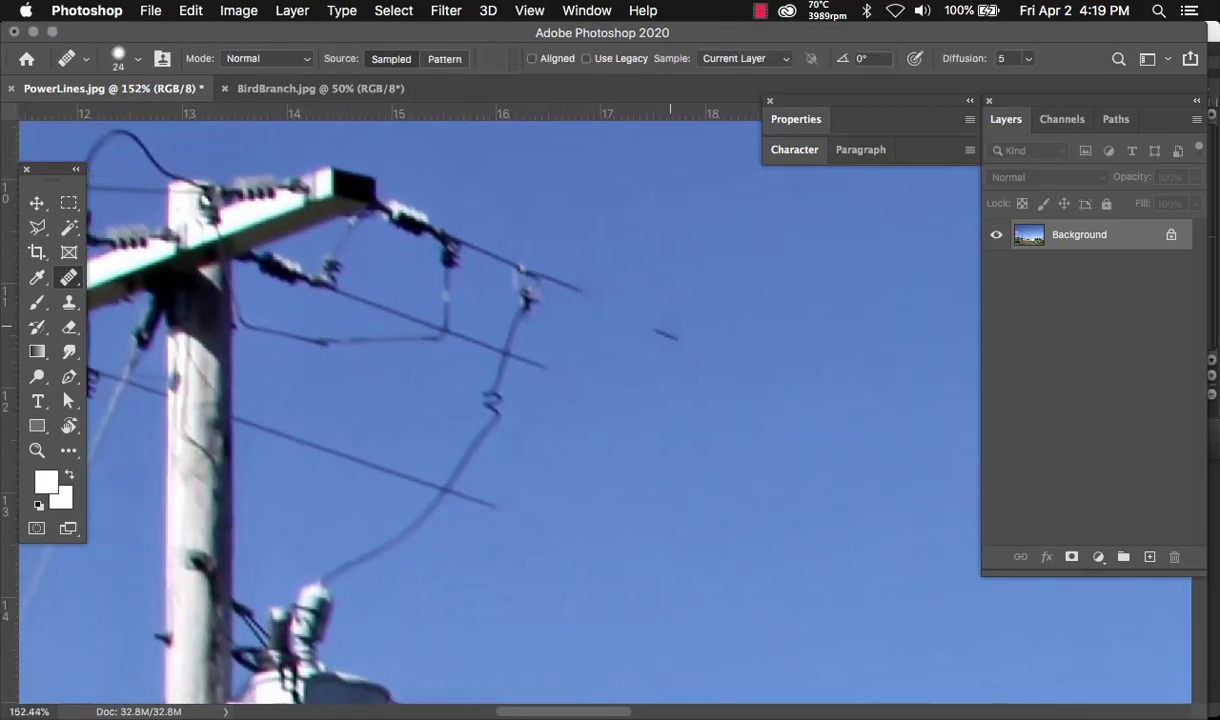
left_click_drag(670, 326, 695, 326)
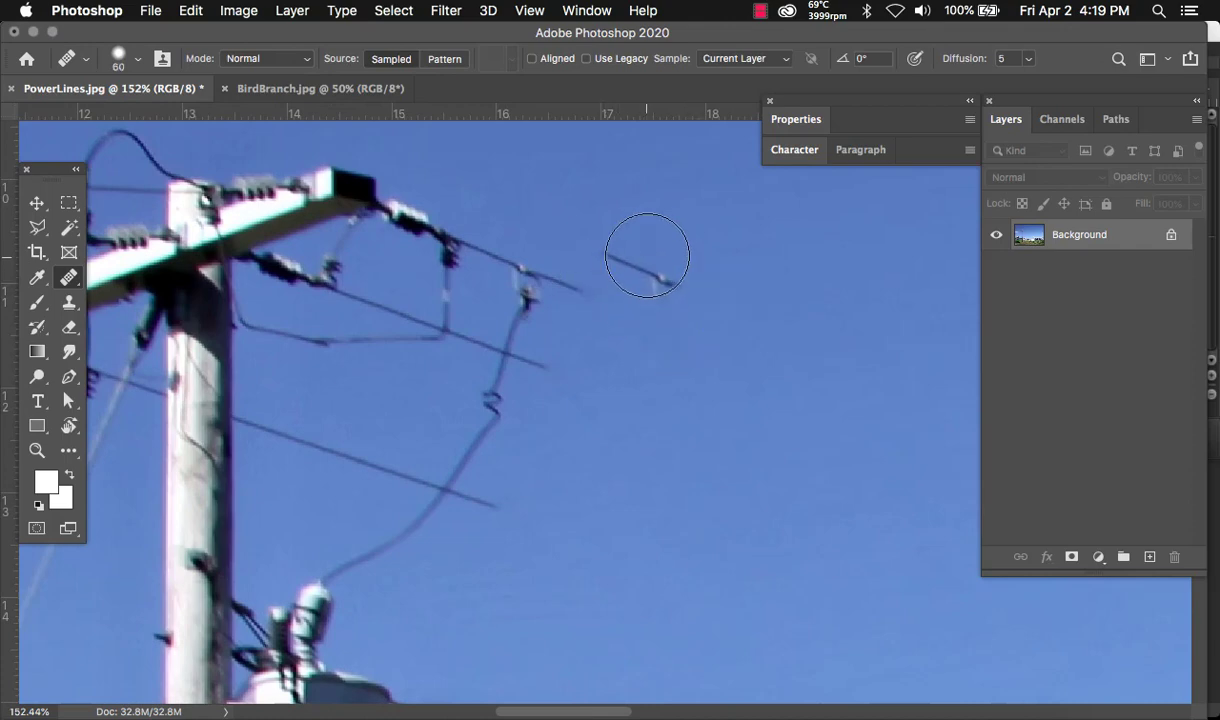
left_click(647, 256)
mouse_move(607, 283)
left_mouse_down()
mouse_move(514, 273)
mouse_move(403, 224)
left_mouse_up()
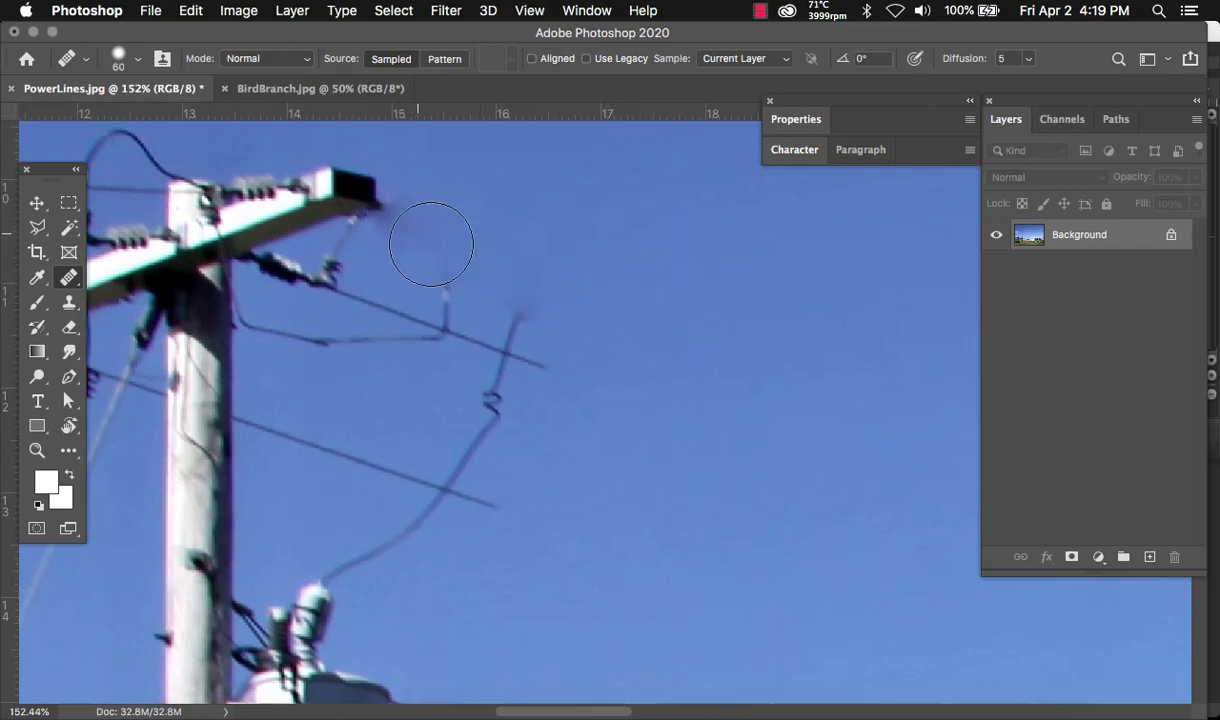
left_click(386, 234)
mouse_move(558, 358)
left_mouse_down()
mouse_move(461, 314)
mouse_move(368, 296)
left_mouse_up()
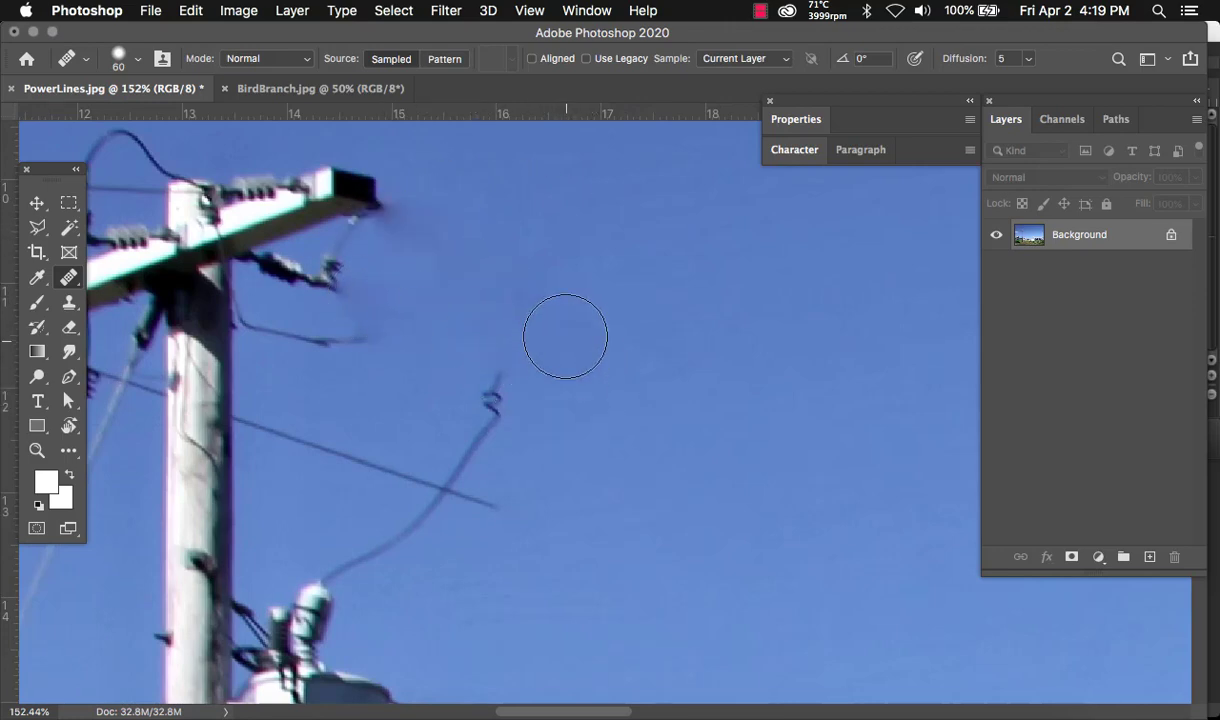
mouse_move(565, 336)
left_mouse_down()
mouse_move(488, 450)
mouse_move(407, 512)
mouse_move(455, 516)
mouse_move(444, 480)
mouse_move(386, 505)
mouse_move(338, 442)
mouse_move(355, 318)
mouse_move(440, 379)
mouse_move(453, 375)
mouse_move(350, 290)
mouse_move(283, 286)
mouse_move(411, 330)
mouse_move(358, 264)
mouse_move(422, 235)
mouse_move(355, 270)
left_mouse_up()
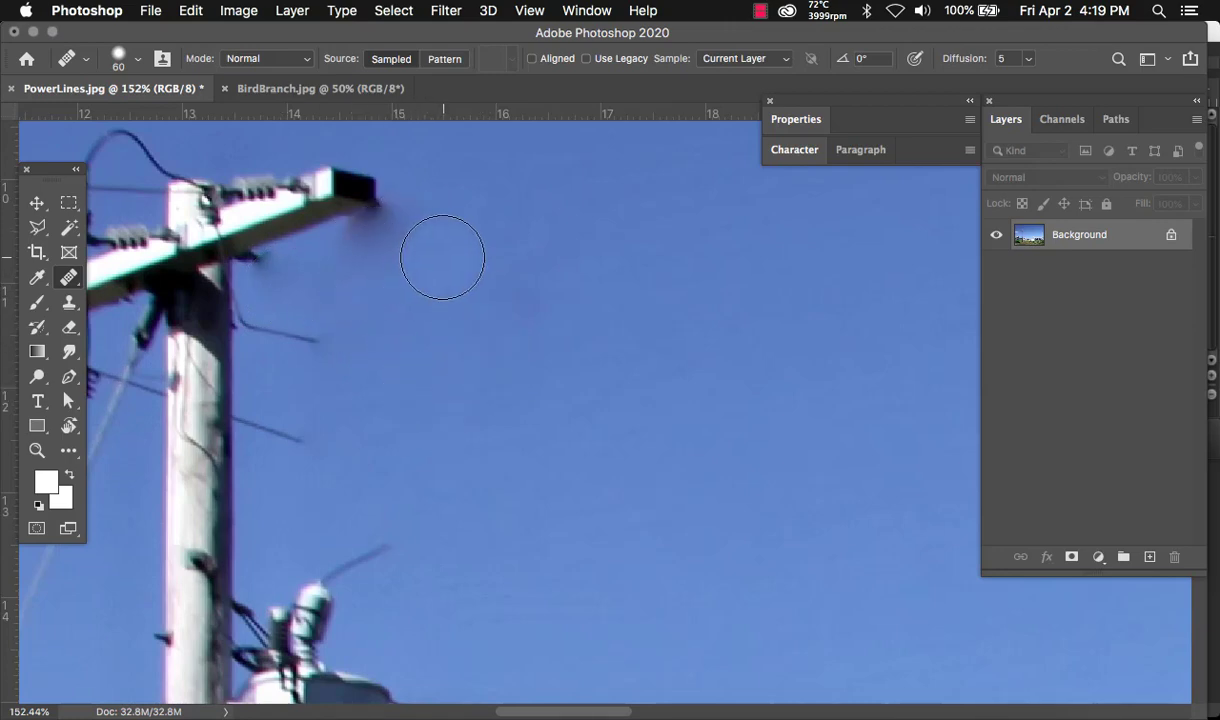
Outline a Polygonal Lasso selection of the sky along the crossarm's end and underside and down the pole's edge.
left_click(37, 227)
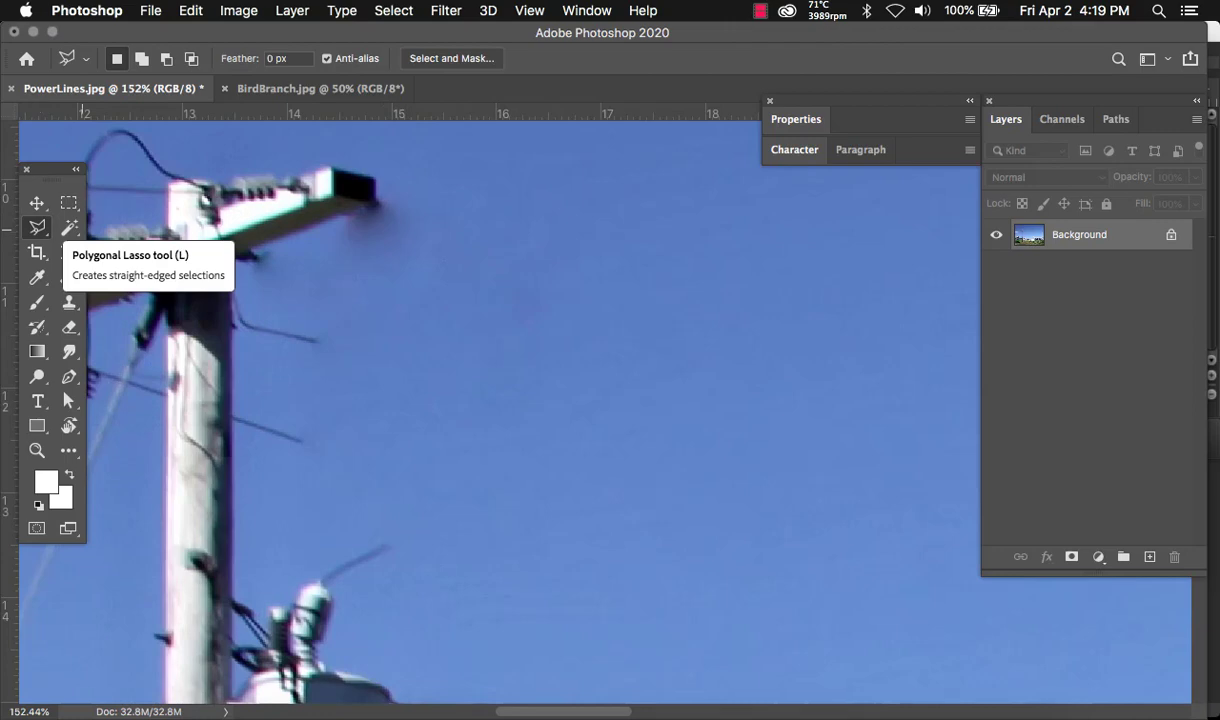
left_click(377, 160)
left_click(377, 203)
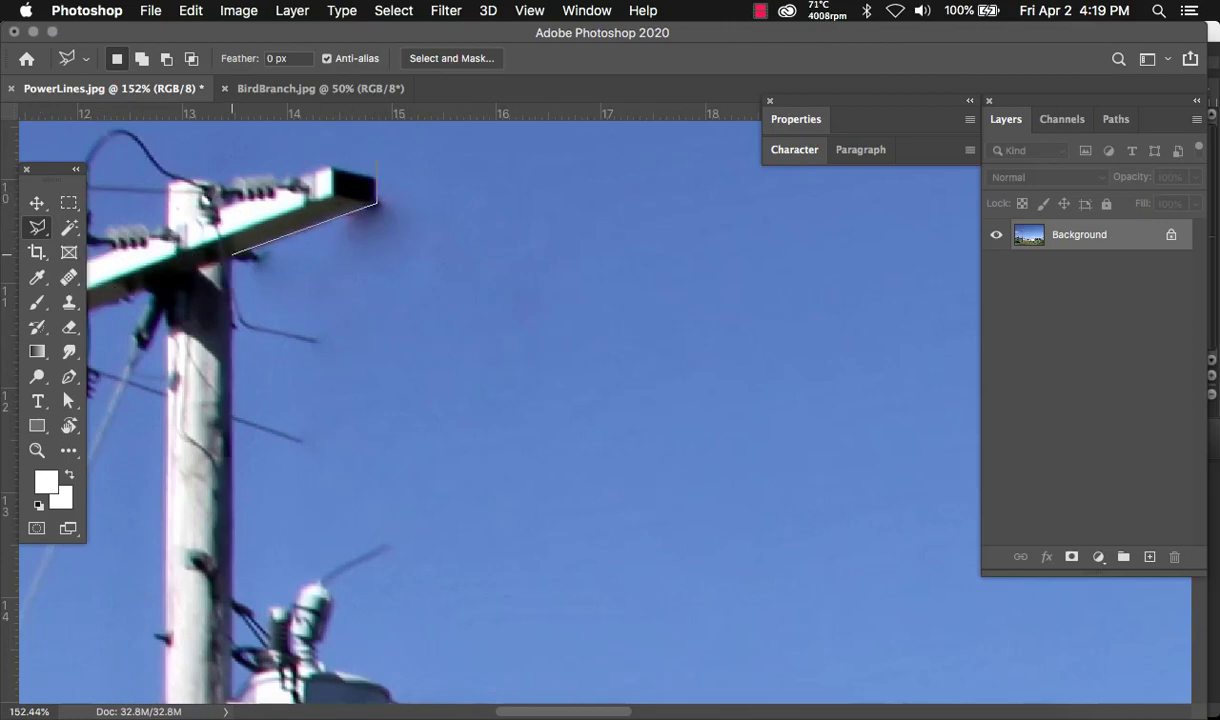
left_click(232, 254)
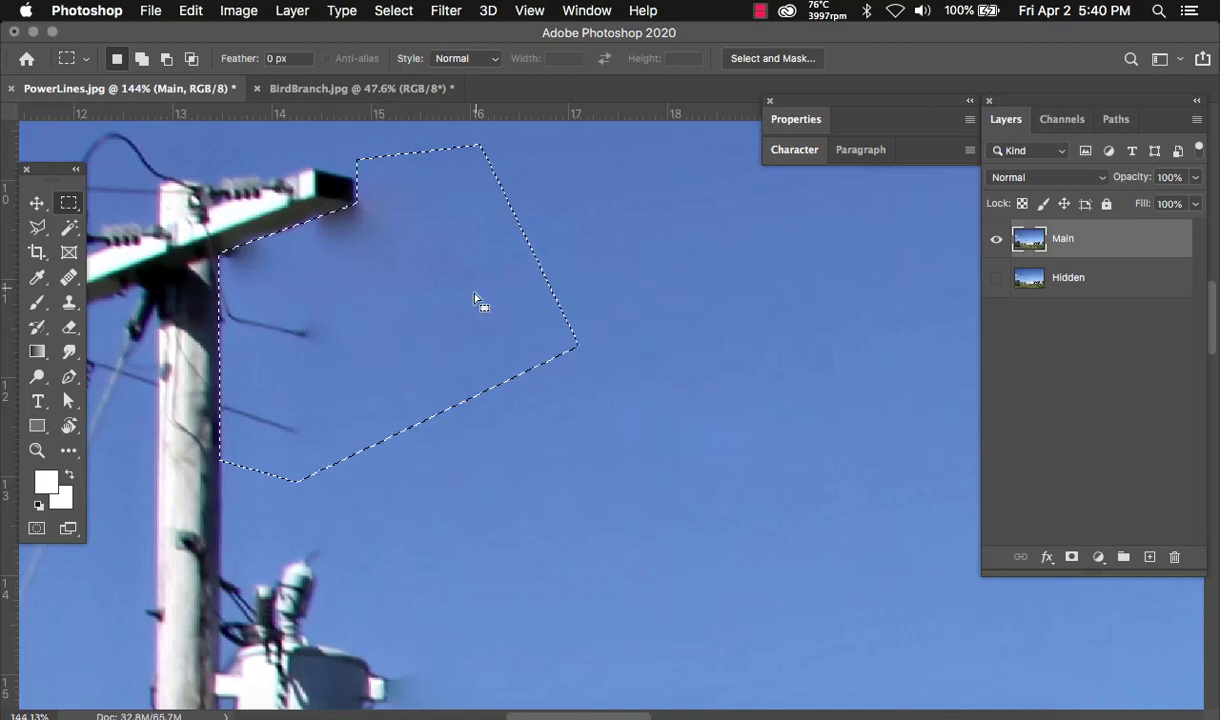
Set up the Clone Stamp tool with Normal mode and 70% opacity.
key("s")
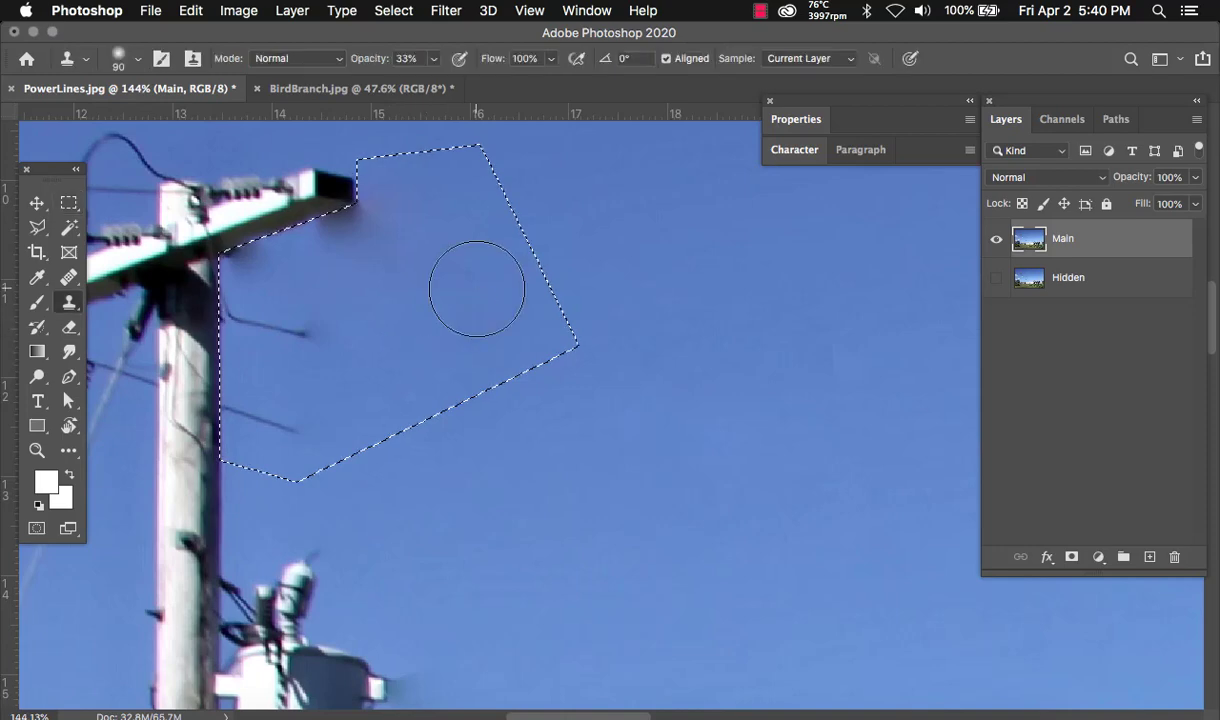
left_click(69, 303)
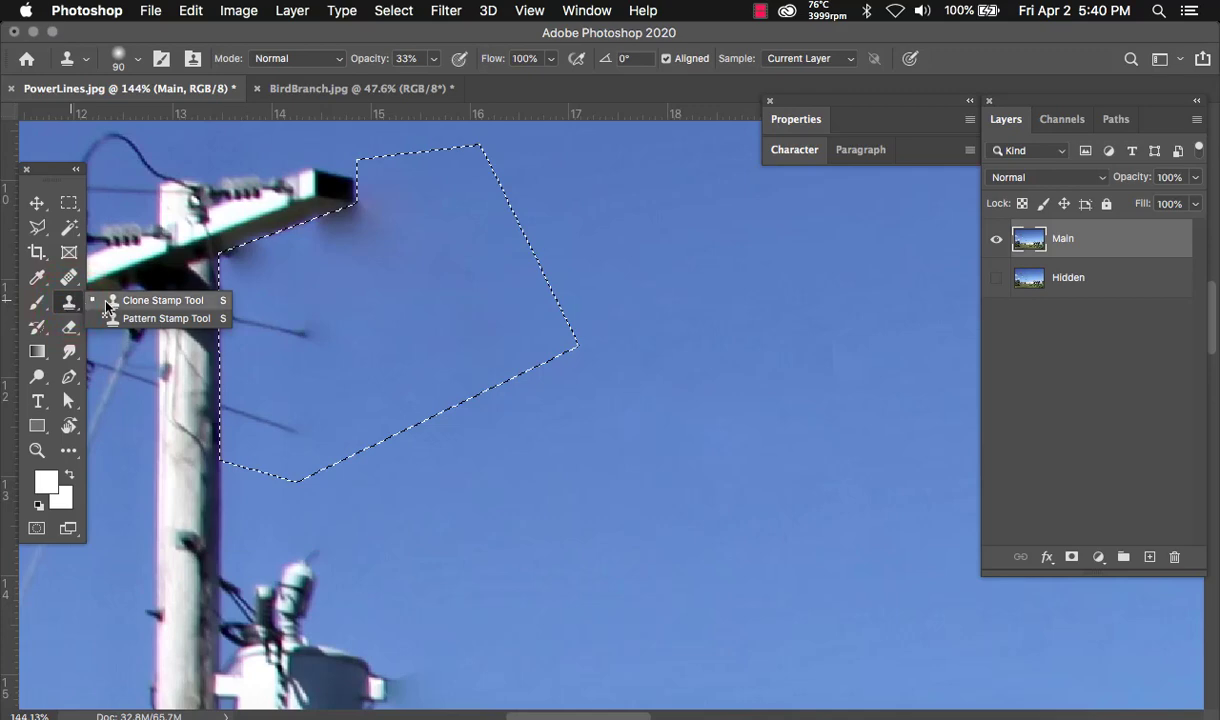
left_click(183, 303)
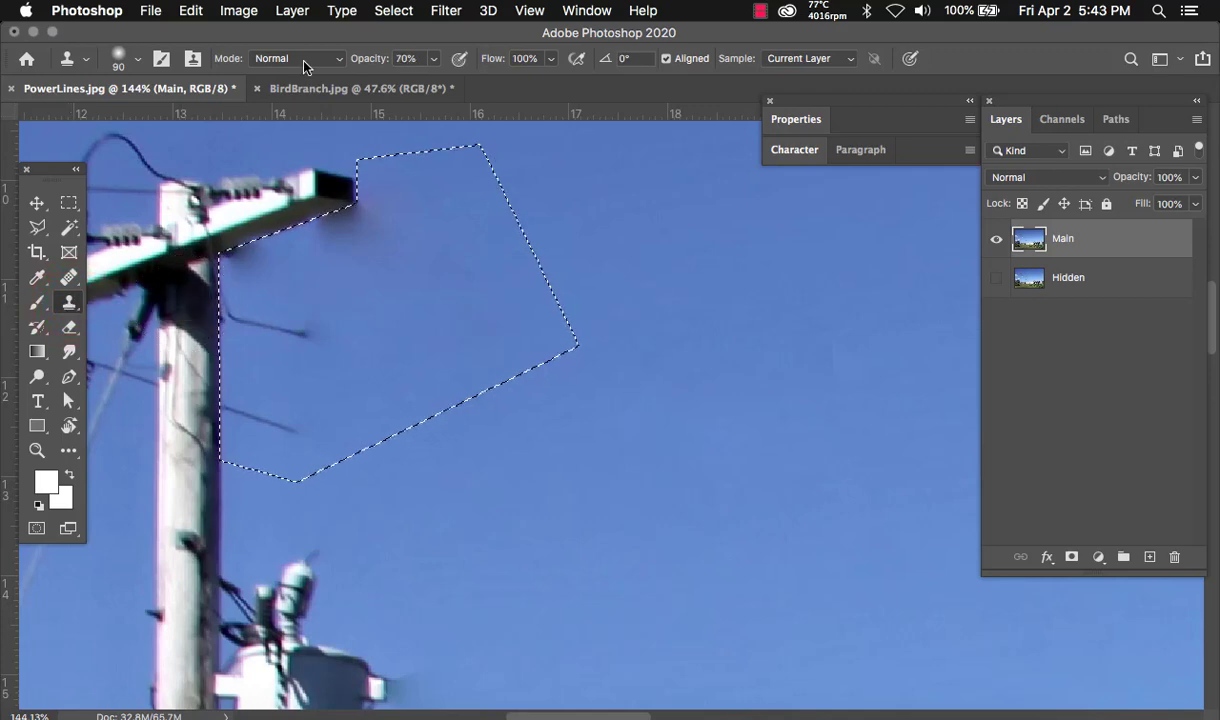
left_click(303, 58)
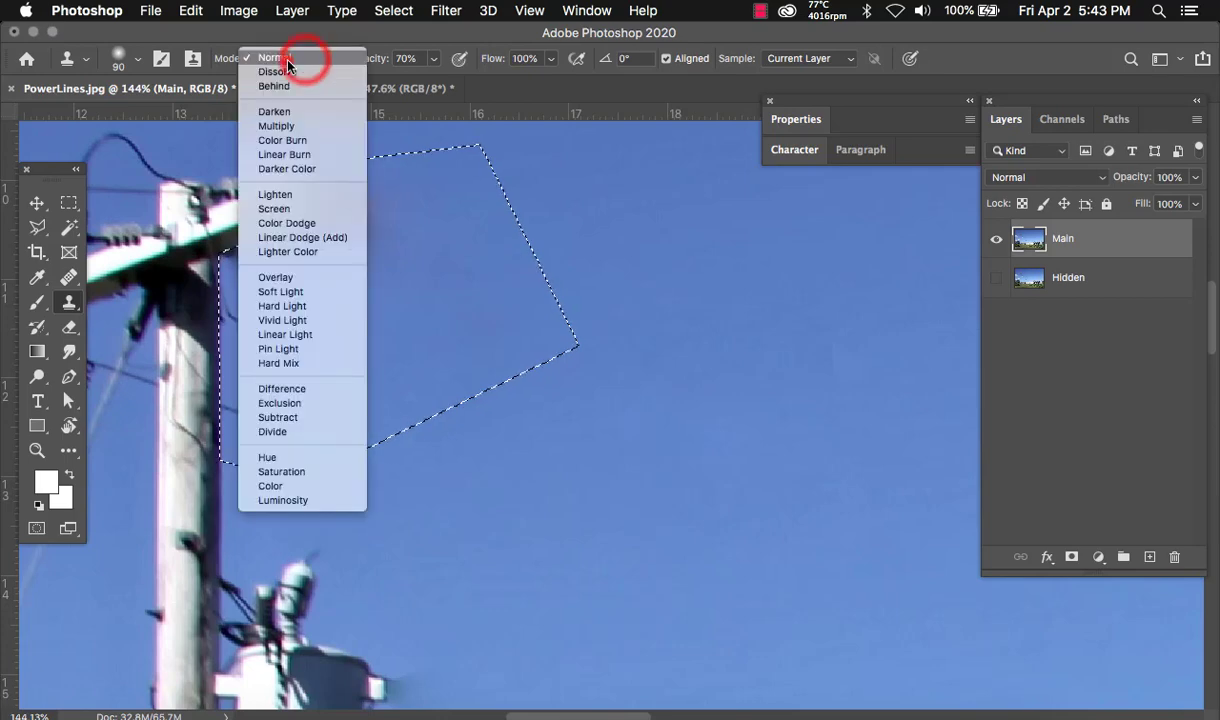
left_click(288, 58)
left_click(375, 59)
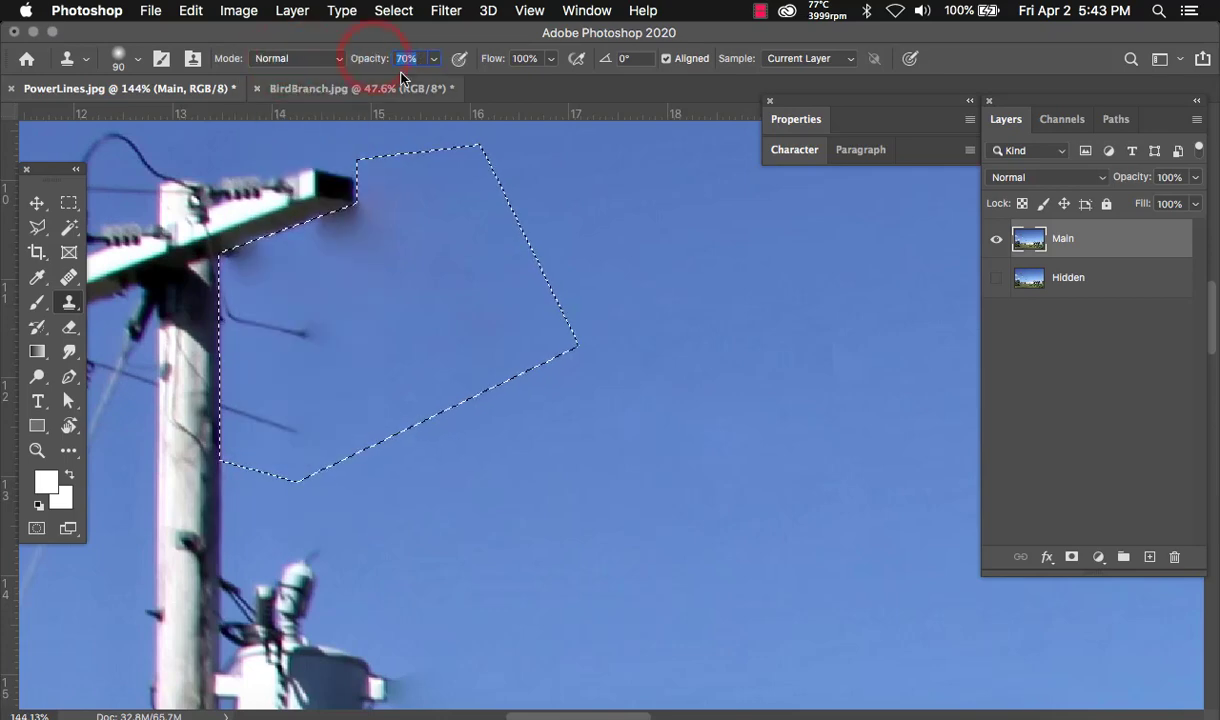
type("70")
key("Return")
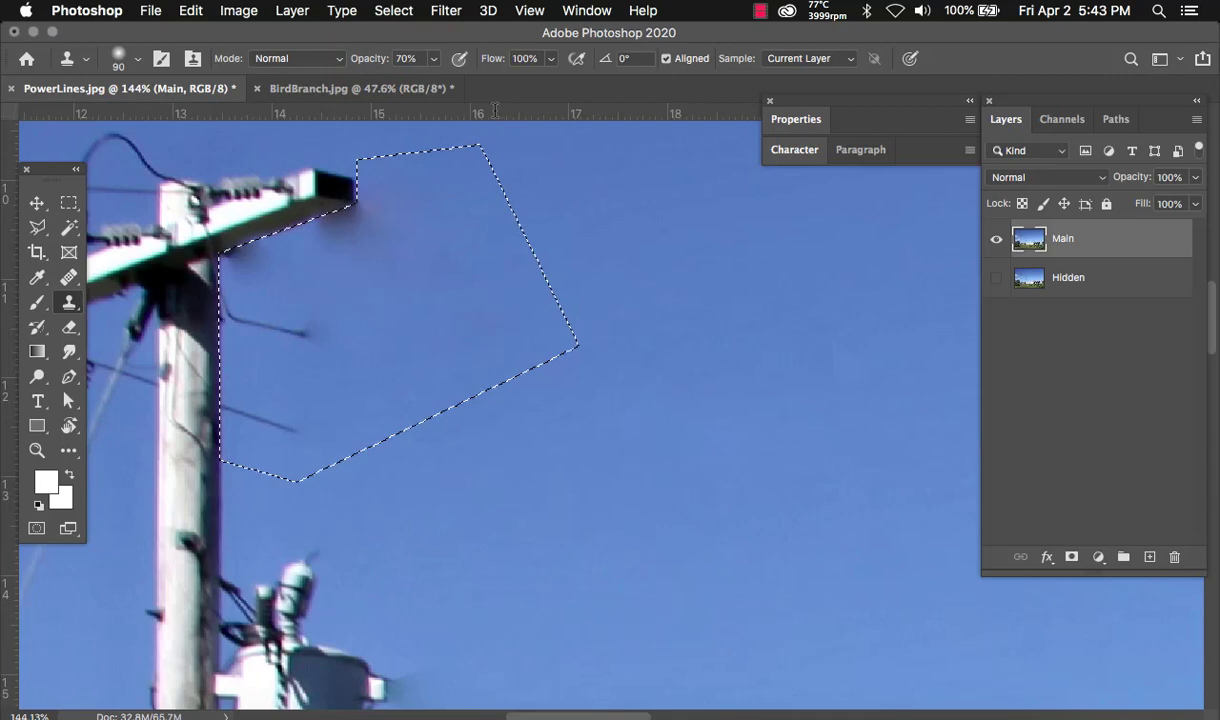
Clone clean sky over the wire remnants and dark smudges inside the selection beside the utility pole, and deselect the area.
left_click(612, 231, "alt")
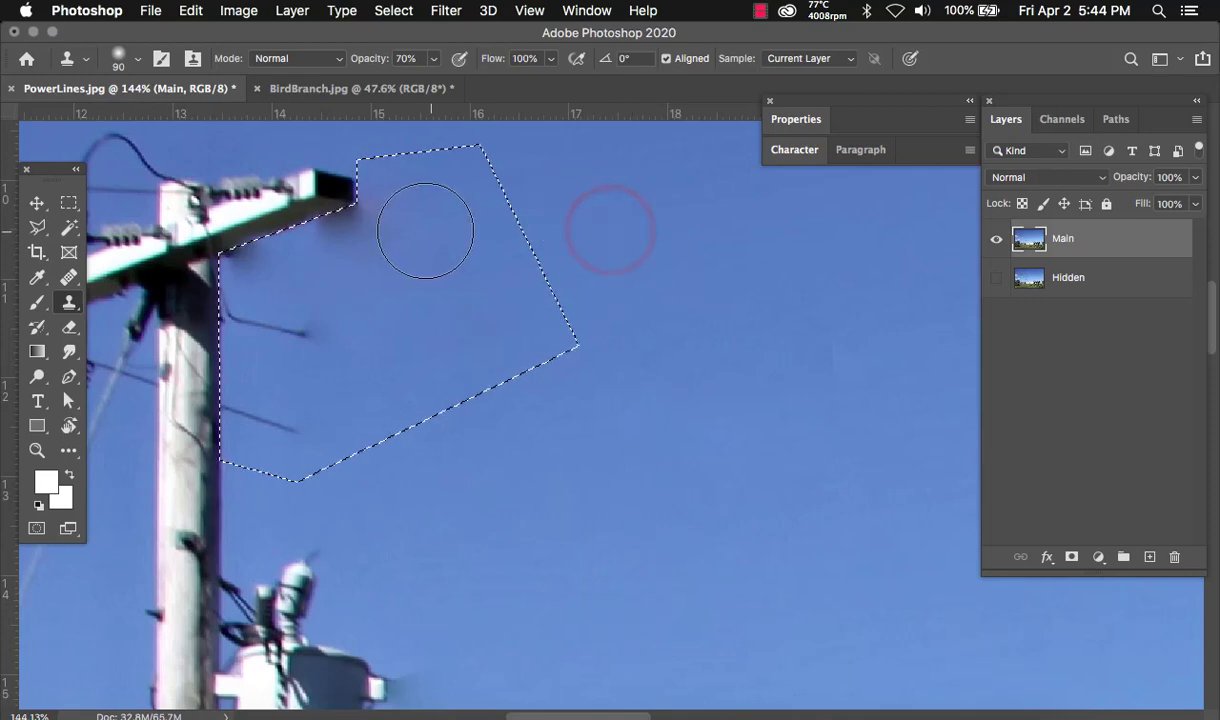
left_click_drag(390, 222, 346, 259)
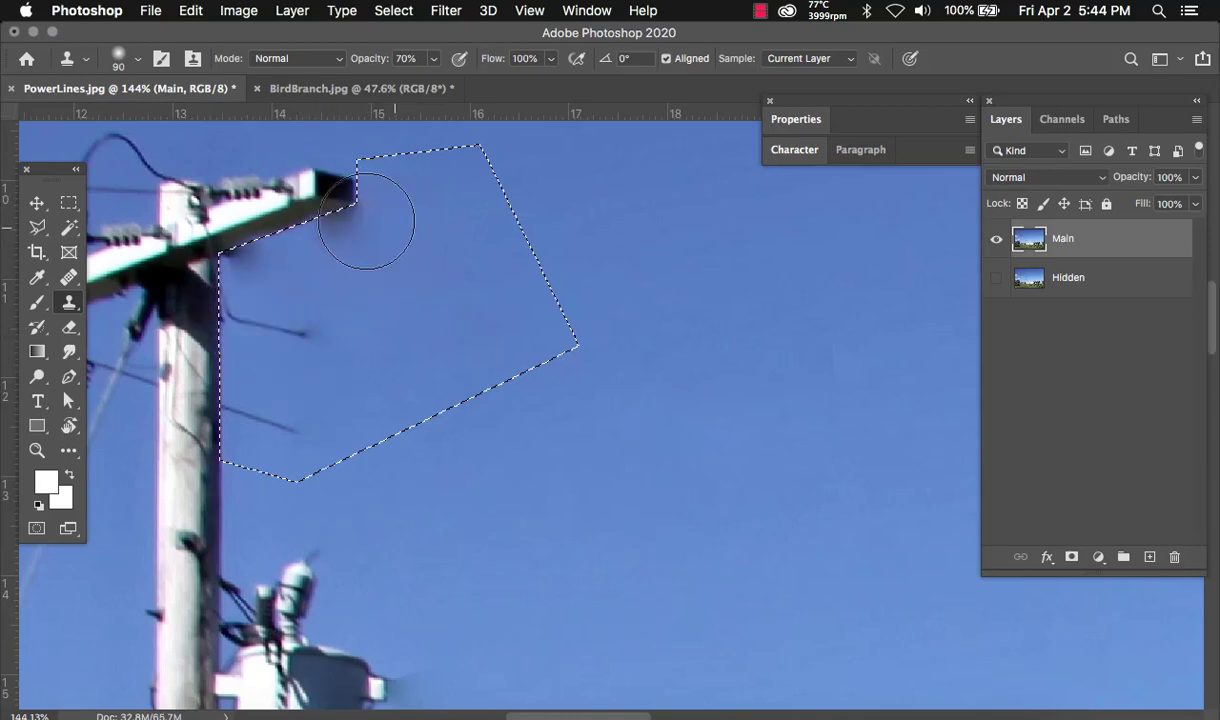
mouse_move(369, 217)
left_mouse_down()
mouse_move(301, 258)
mouse_move(374, 211)
mouse_move(334, 254)
mouse_move(237, 283)
mouse_move(250, 350)
mouse_move(327, 331)
mouse_move(231, 400)
mouse_move(272, 430)
left_mouse_up()
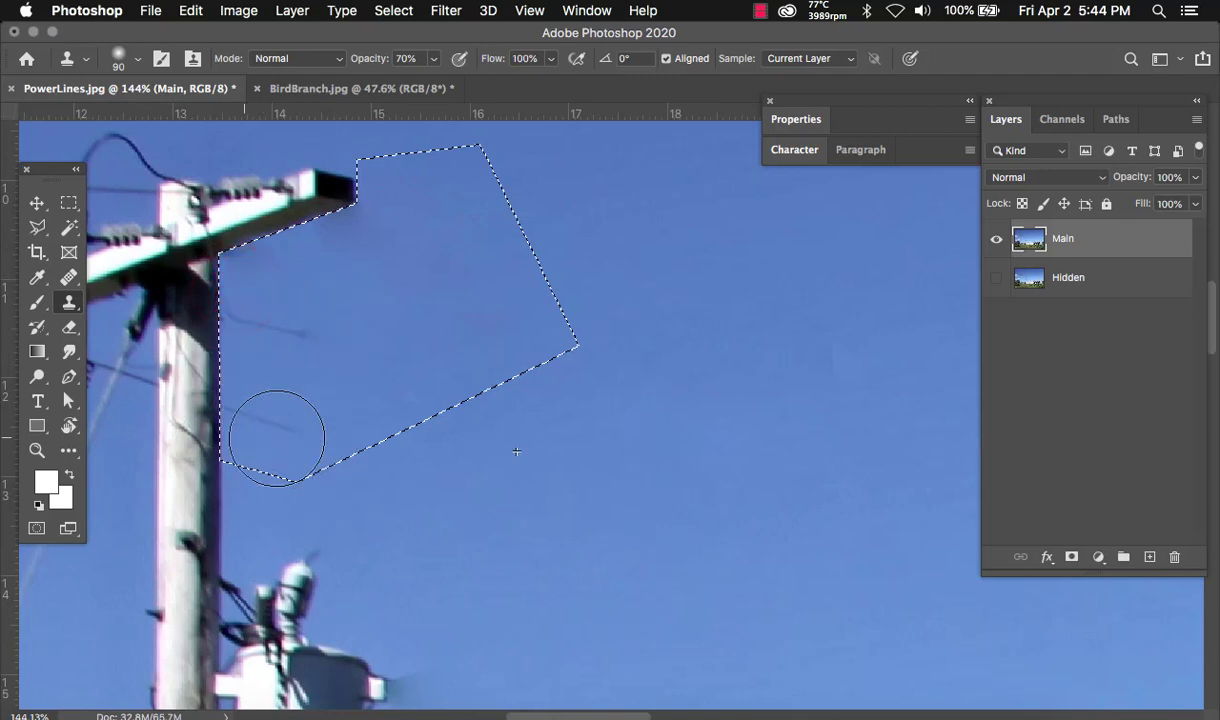
left_click_drag(363, 207, 246, 307)
mouse_move(271, 411)
left_mouse_down()
mouse_move(294, 317)
mouse_move(263, 260)
mouse_move(370, 254)
left_mouse_up()
mouse_move(308, 316)
left_mouse_down()
mouse_move(334, 273)
mouse_move(266, 283)
mouse_move(301, 387)
mouse_move(355, 172)
mouse_move(255, 453)
mouse_move(251, 300)
left_mouse_up()
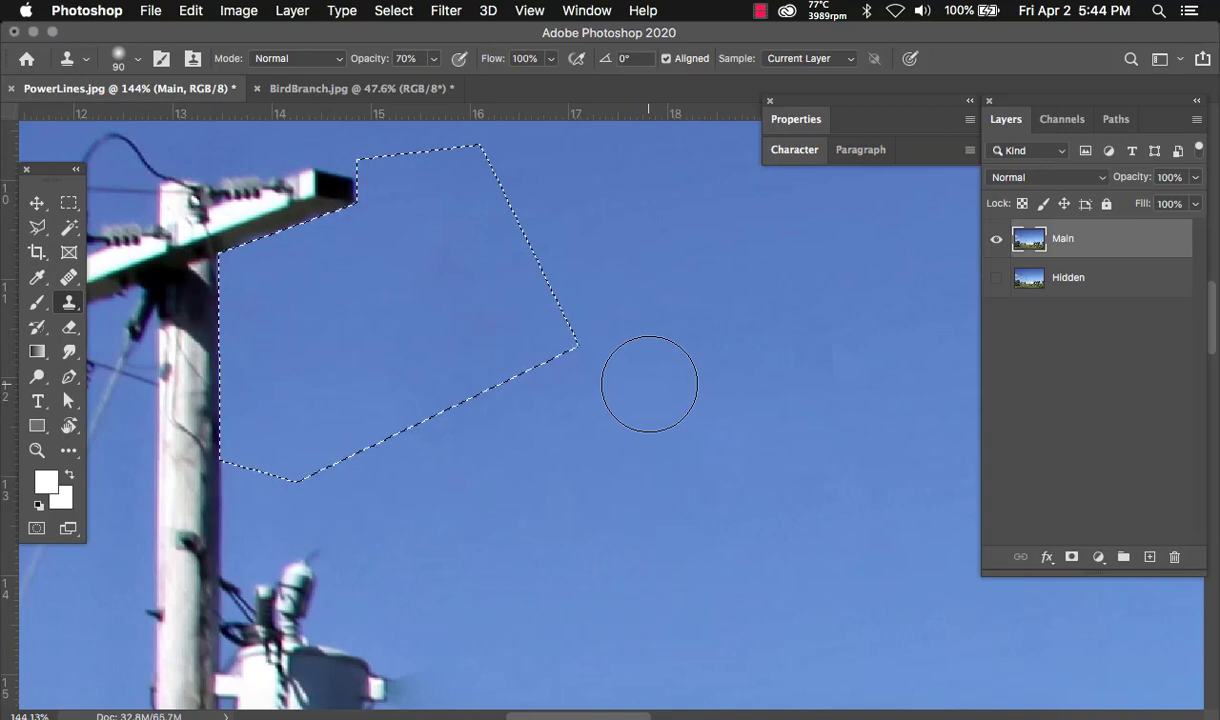
key("m")
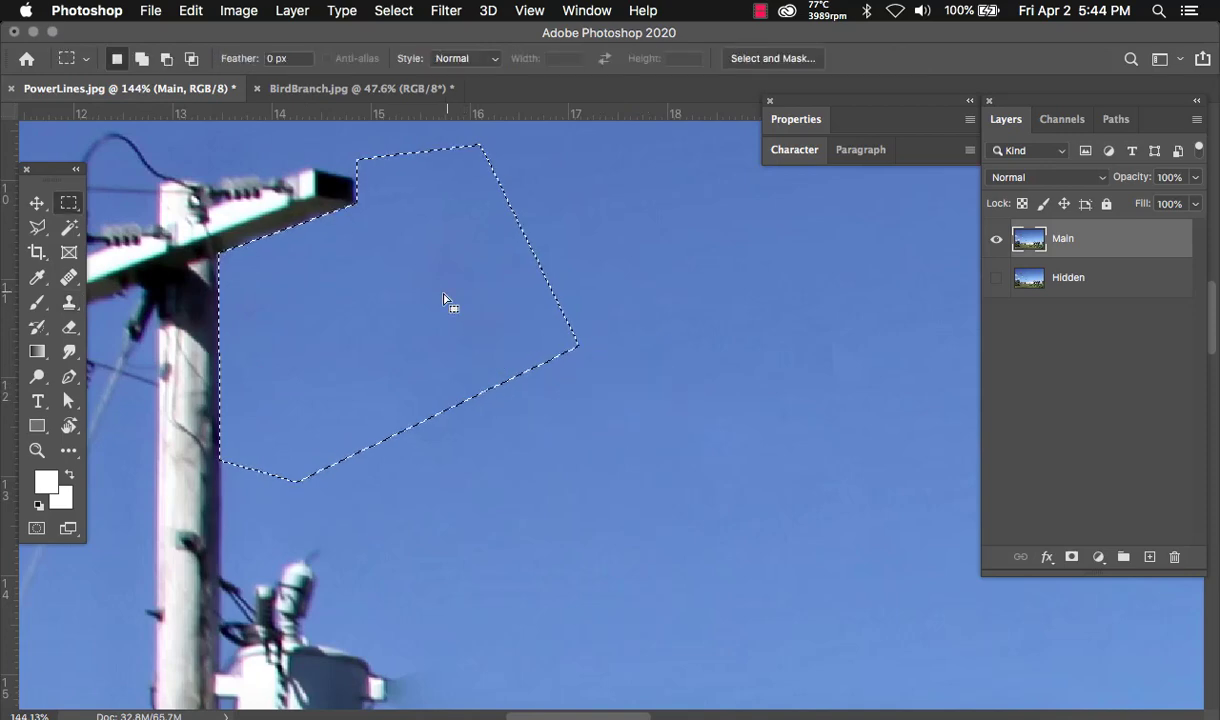
key("super+d")
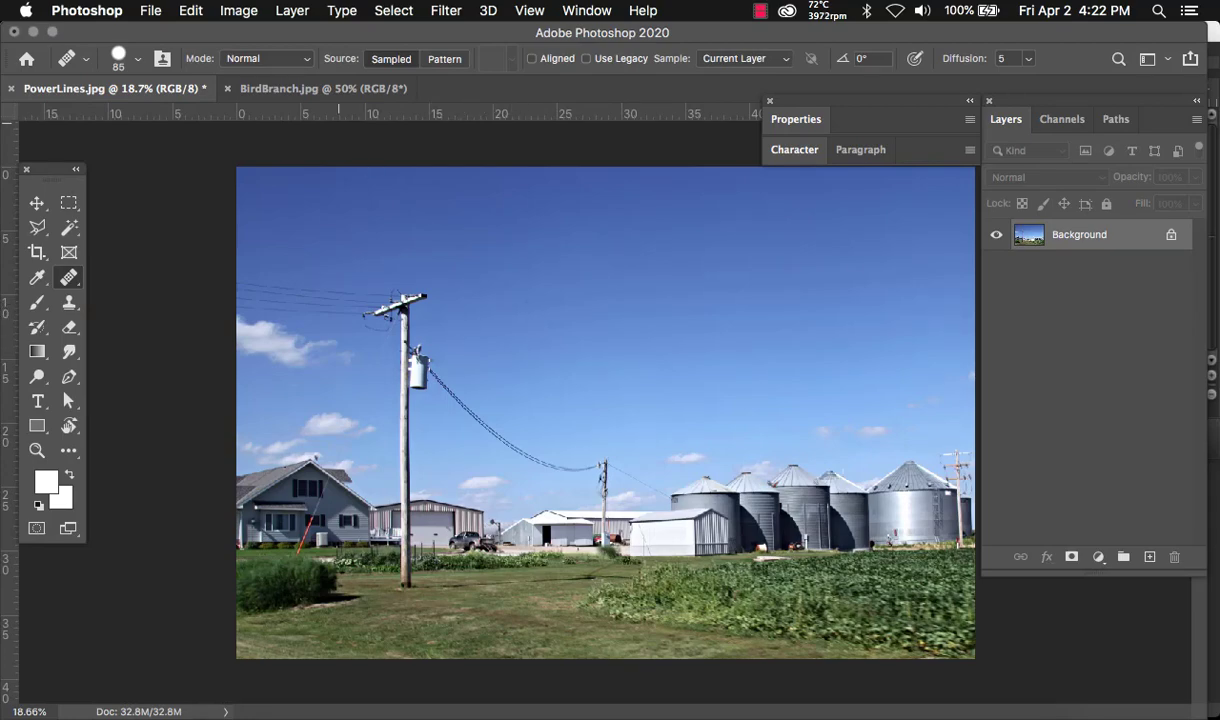
In BirdBranch.jpg, remove the upward-slanting twig in front of the bird with a 57-pixel content-aware Spot Healing Brush.
left_click(318, 88)
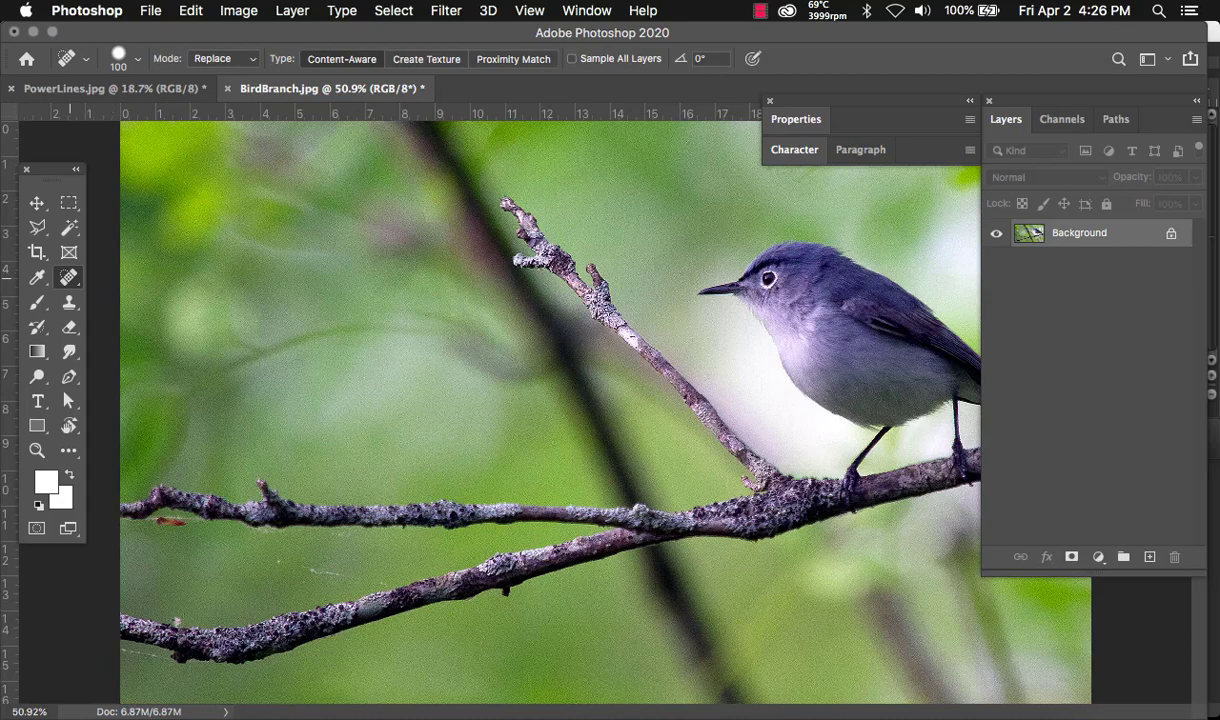
left_click(68, 277)
left_click(160, 276)
mouse_move(618, 202)
left_mouse_down()
mouse_move(506, 191)
mouse_move(560, 261)
mouse_move(527, 240)
mouse_move(590, 280)
mouse_move(665, 368)
left_mouse_up()
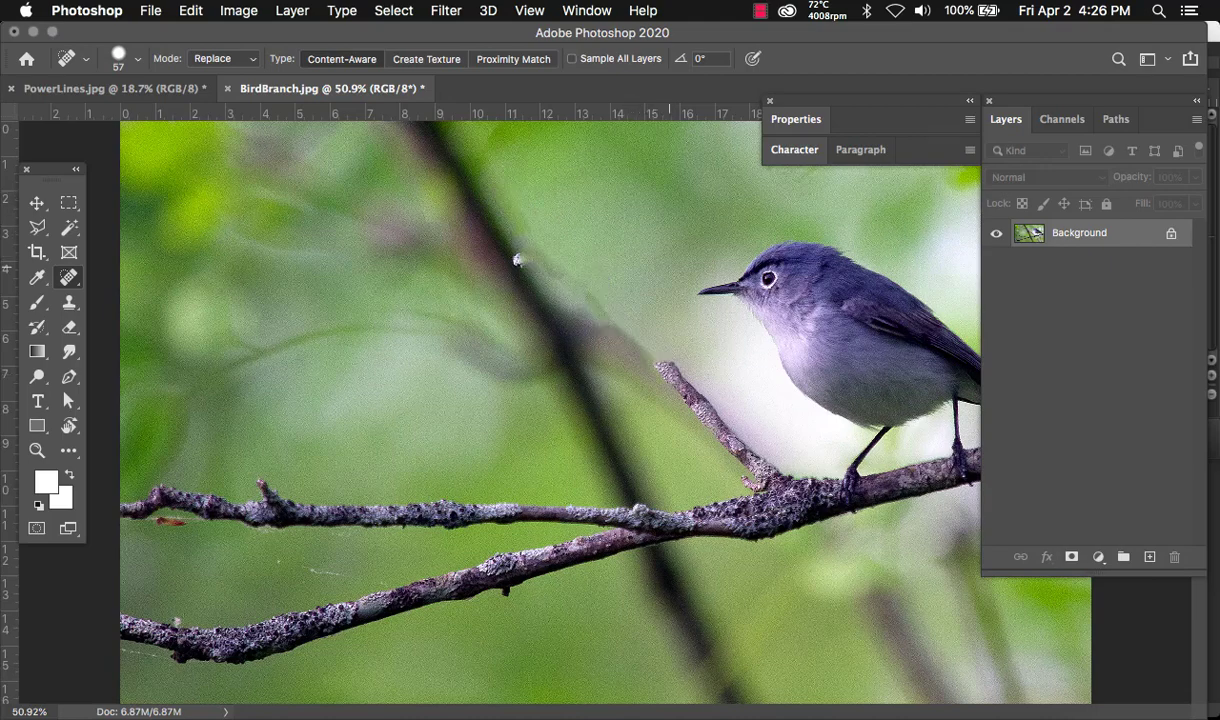
mouse_move(657, 360)
left_mouse_down()
mouse_move(692, 415)
mouse_move(770, 465)
left_mouse_up()
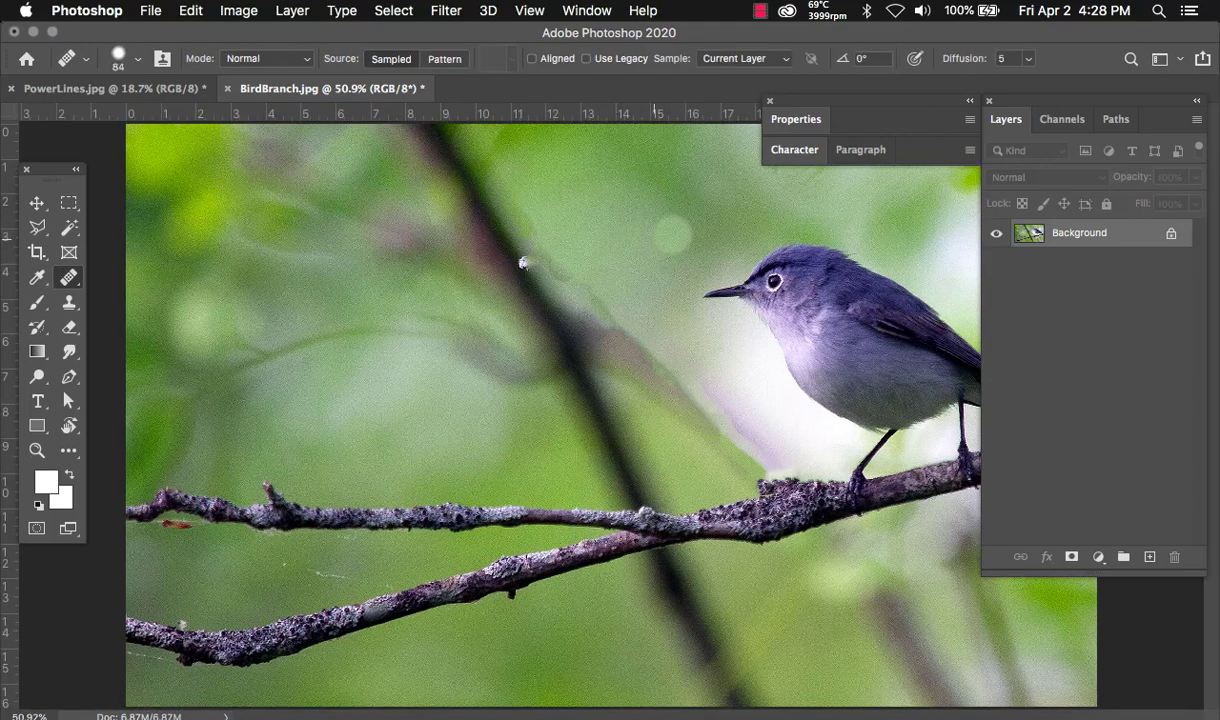
Heal the leftover twig specks in the blurred background and the stub on the main branch, using the Healing Brush in Normal mode.
left_click(69, 277)
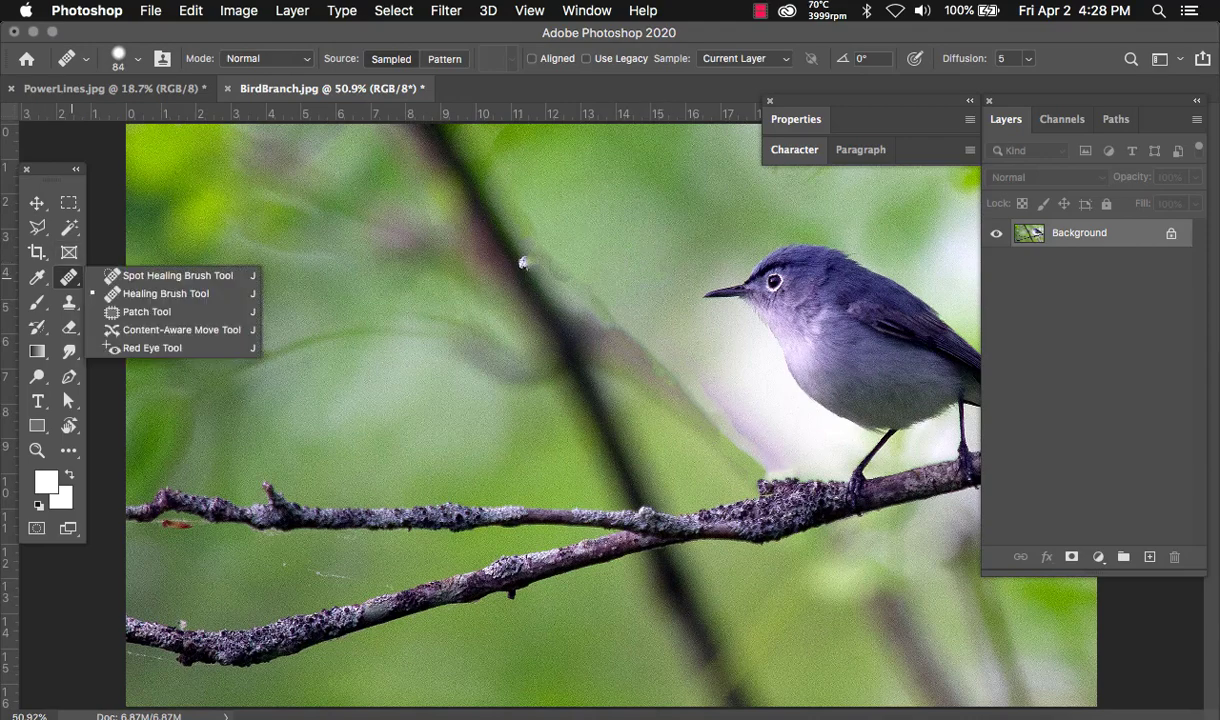
left_click(160, 294)
left_click(265, 58)
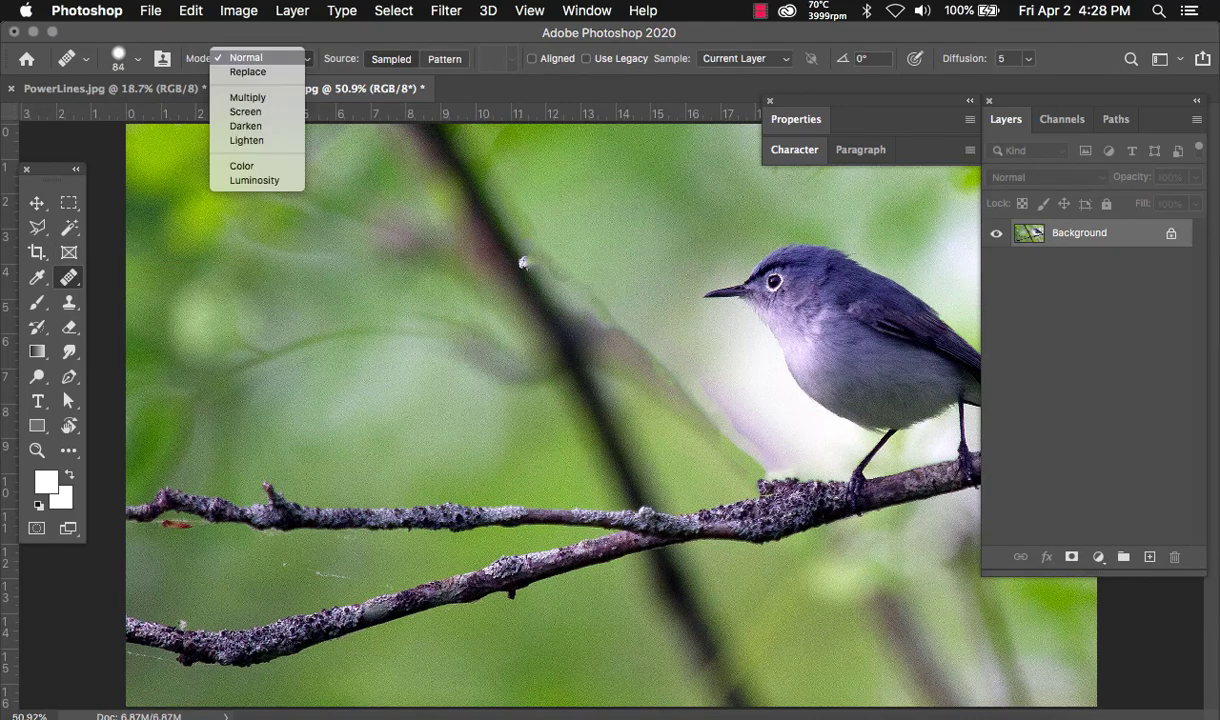
left_click(522, 263)
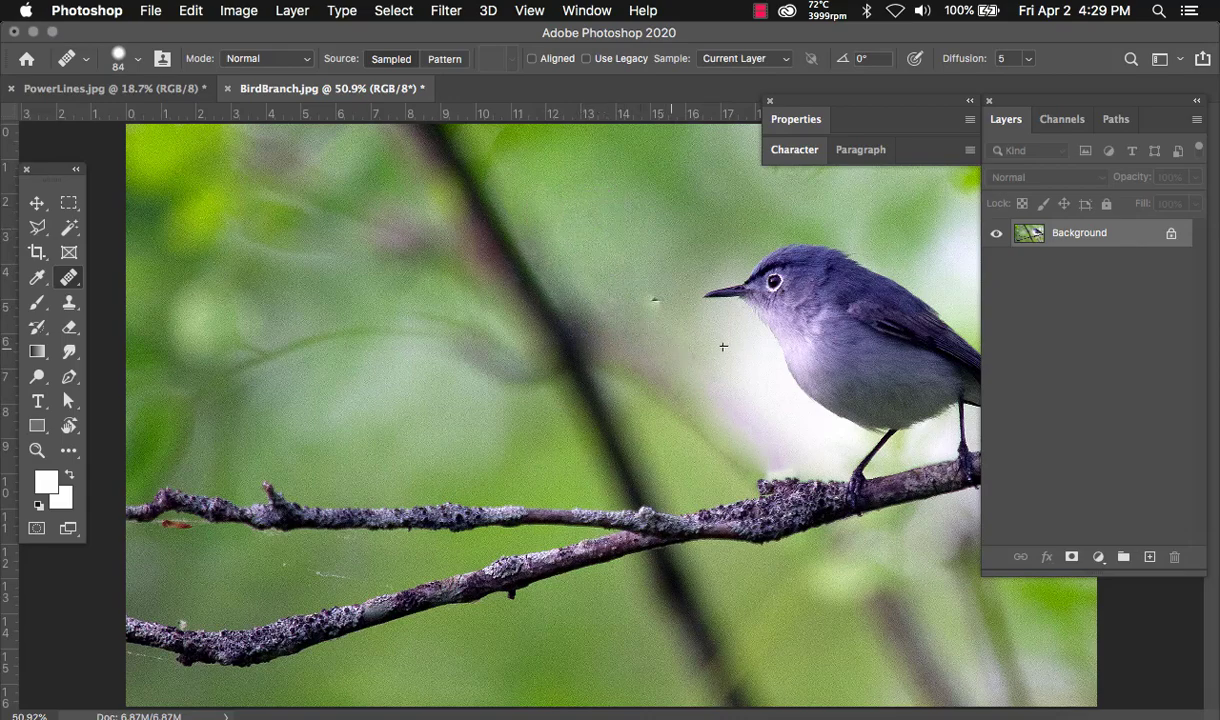
left_click(655, 299)
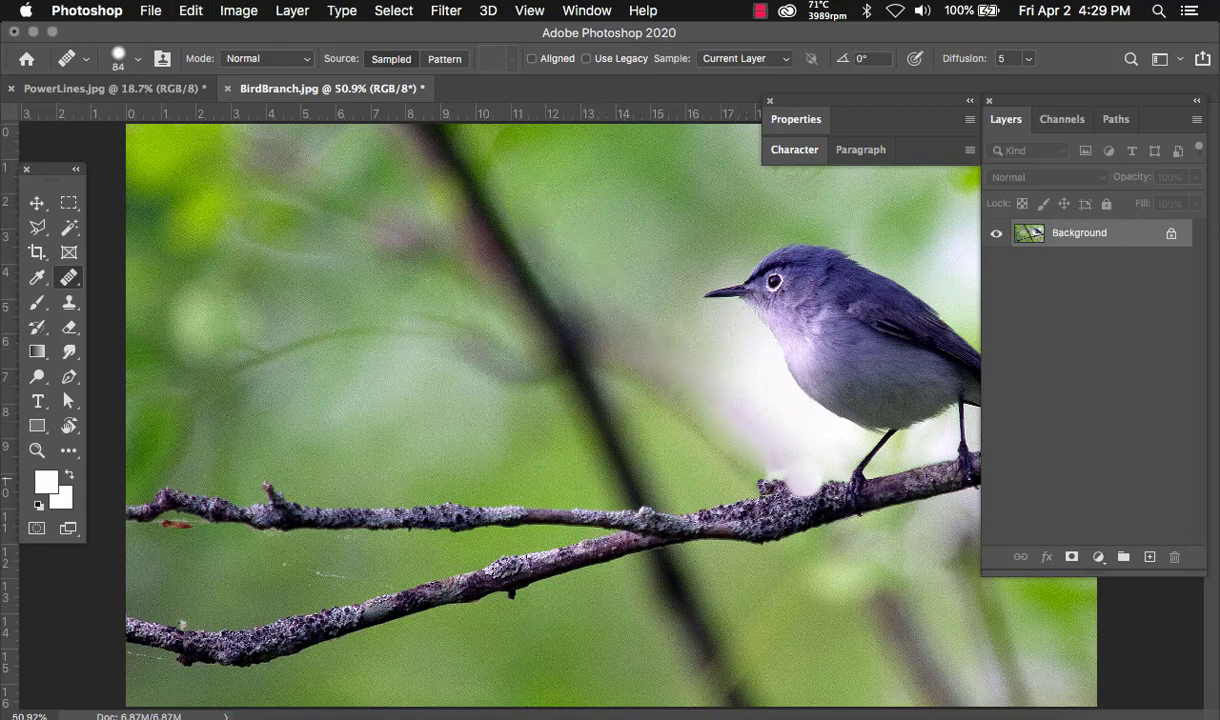
scroll(804, 480, "up", 5)
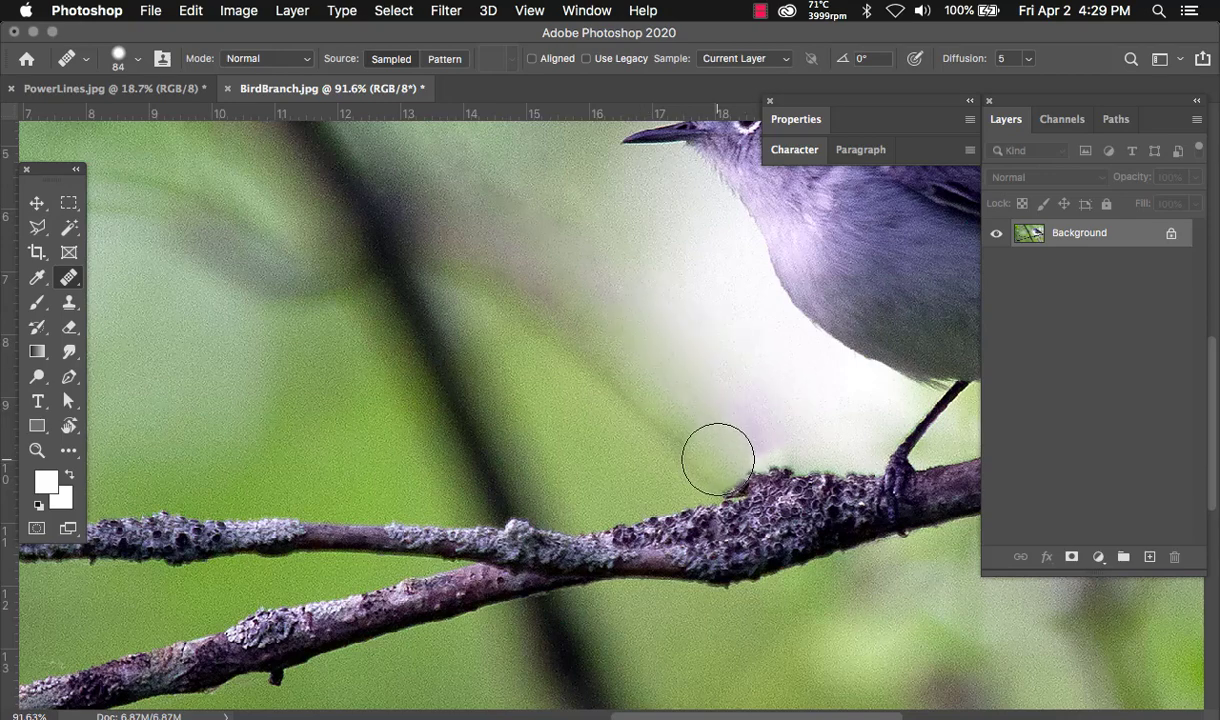
mouse_move(718, 461)
left_mouse_down()
mouse_move(773, 450)
mouse_move(701, 477)
left_mouse_up()
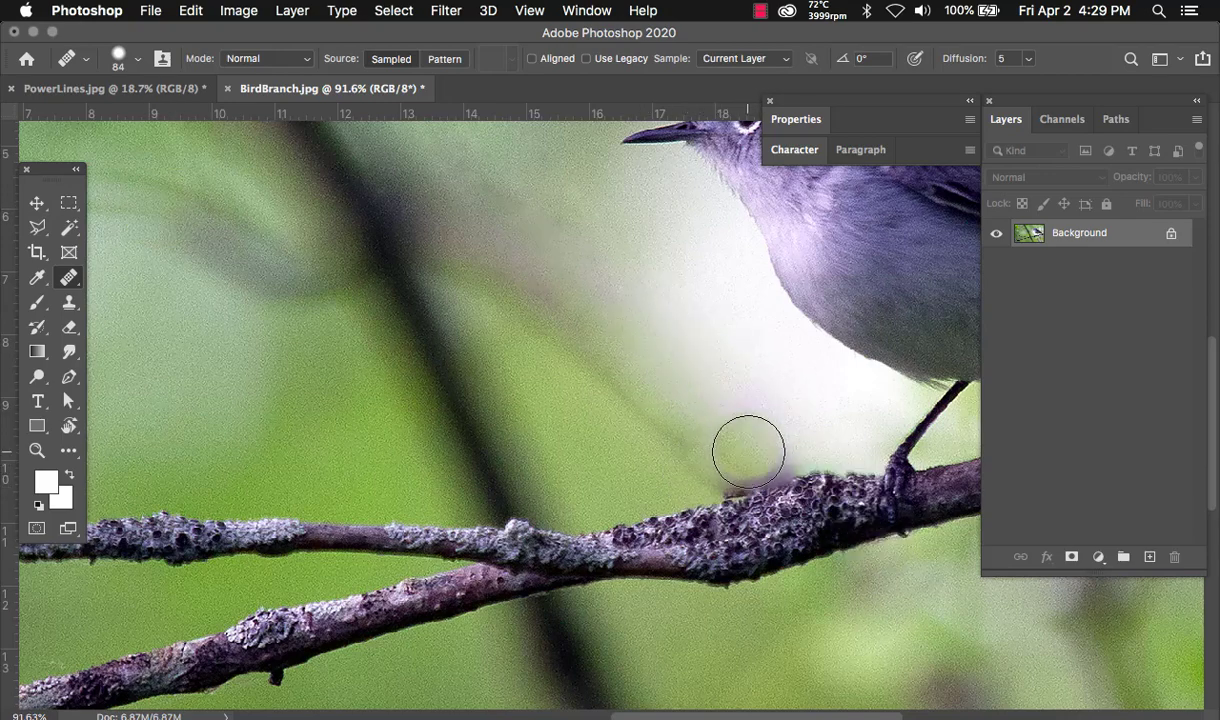
Clean up the smudged upper edge of the main branch where the twig was attached, using the 57-pixel content-aware Spot Healing Brush.
left_click(68, 277)
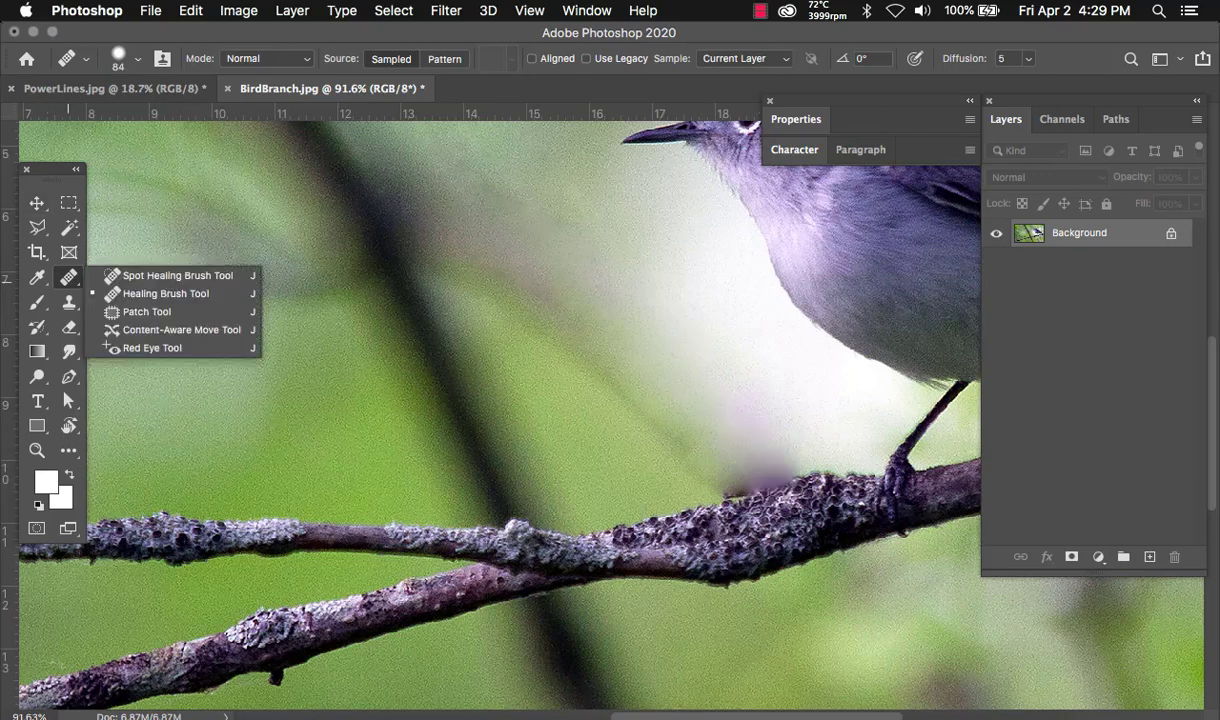
left_click(170, 275)
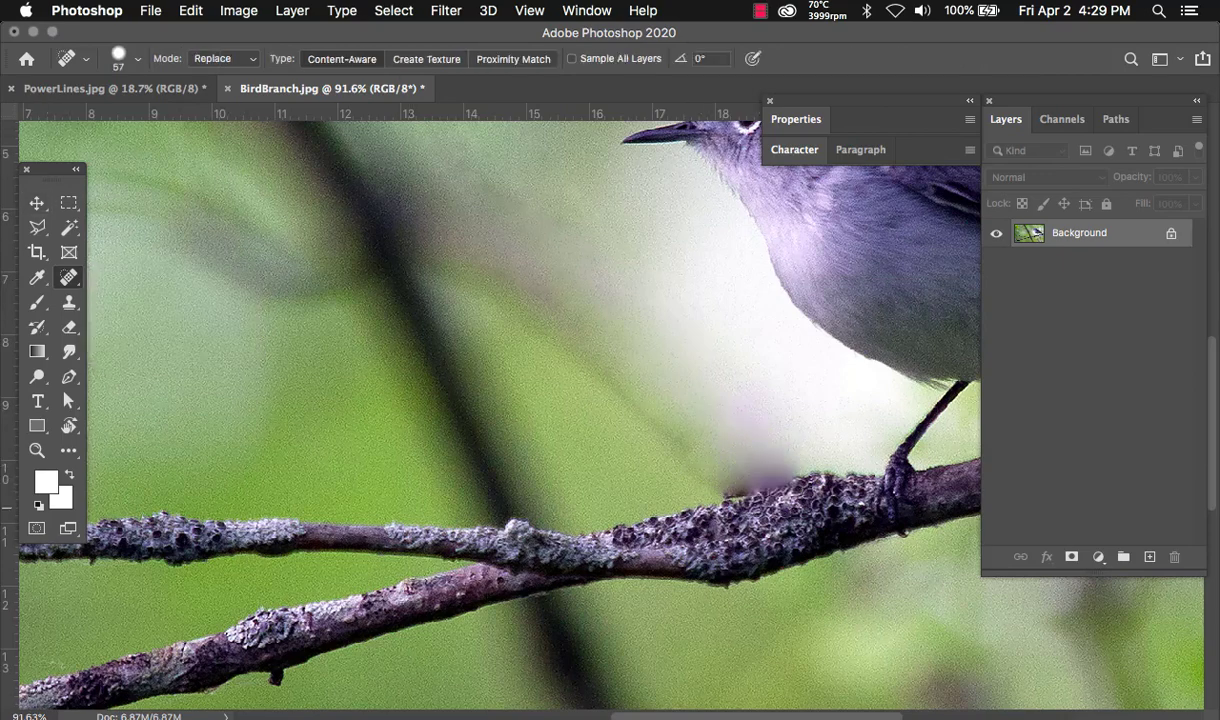
left_click(778, 450)
left_click(757, 466)
left_click(691, 454)
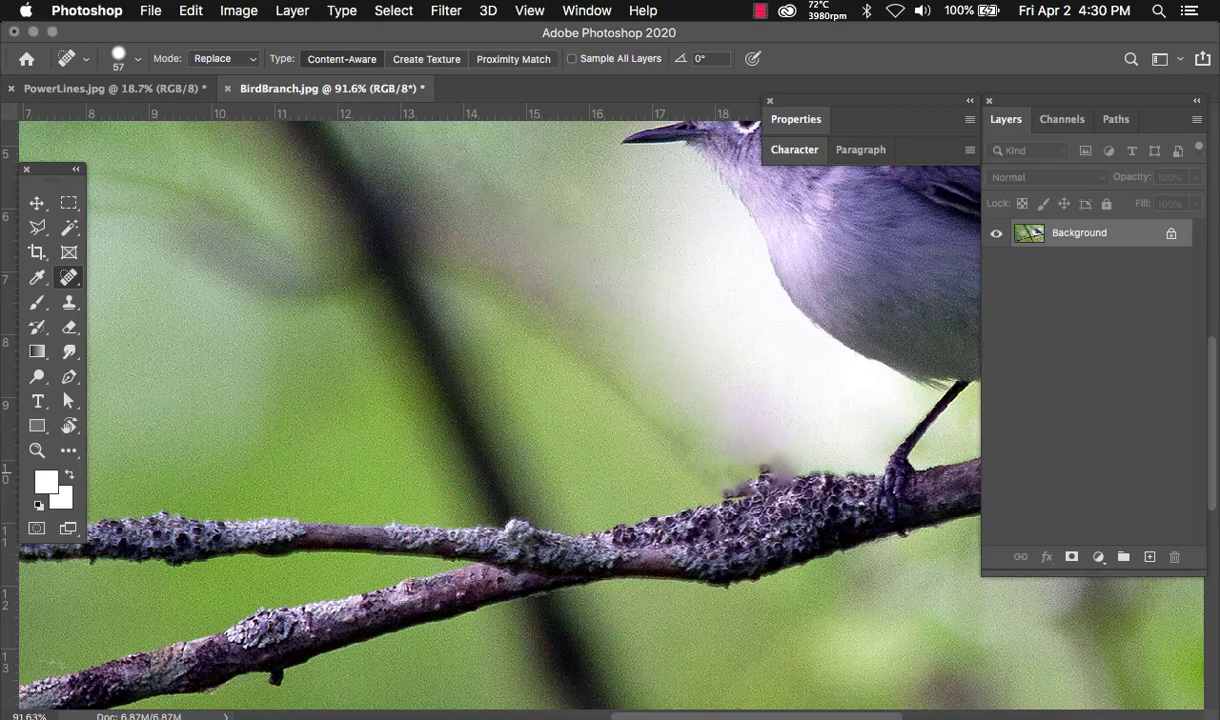
left_click(731, 451)
left_click(759, 447)
left_click(797, 465)
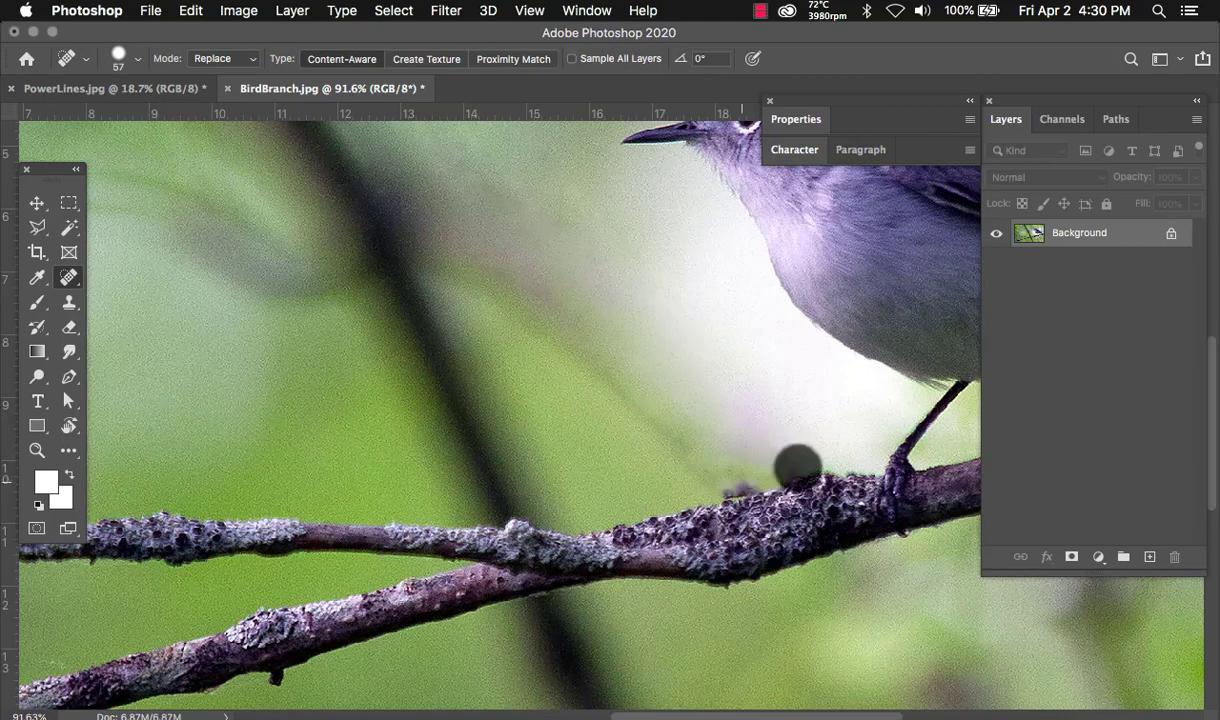
left_click(736, 485)
left_click(736, 486)
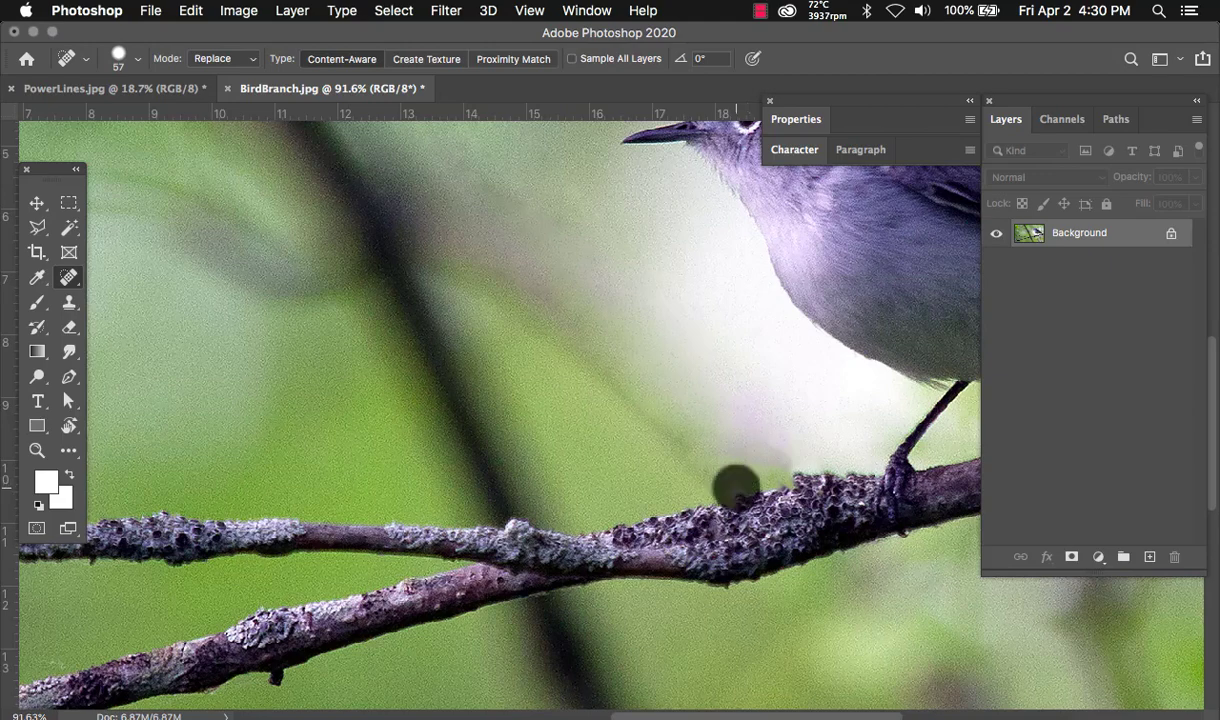
left_click(763, 450)
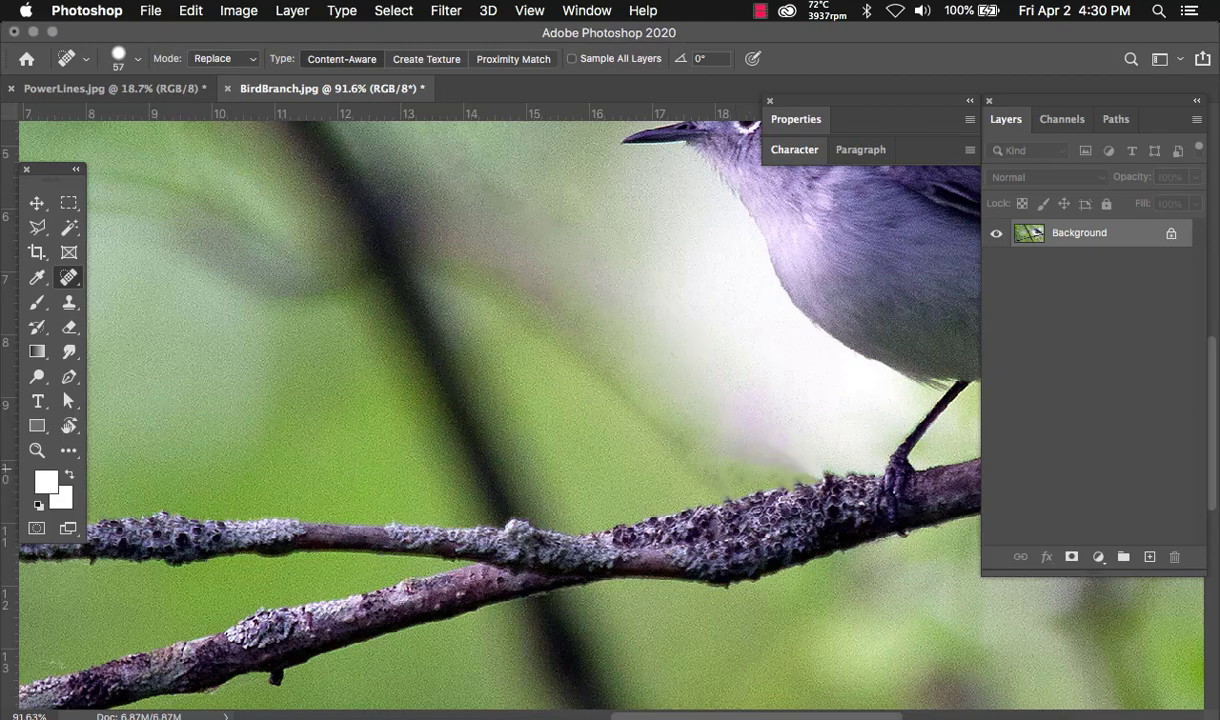
left_click(822, 467)
Switch to the Healing Brush, check the bird photo as a whole, and return to the PowerLines.jpg image.
key("shift+j")
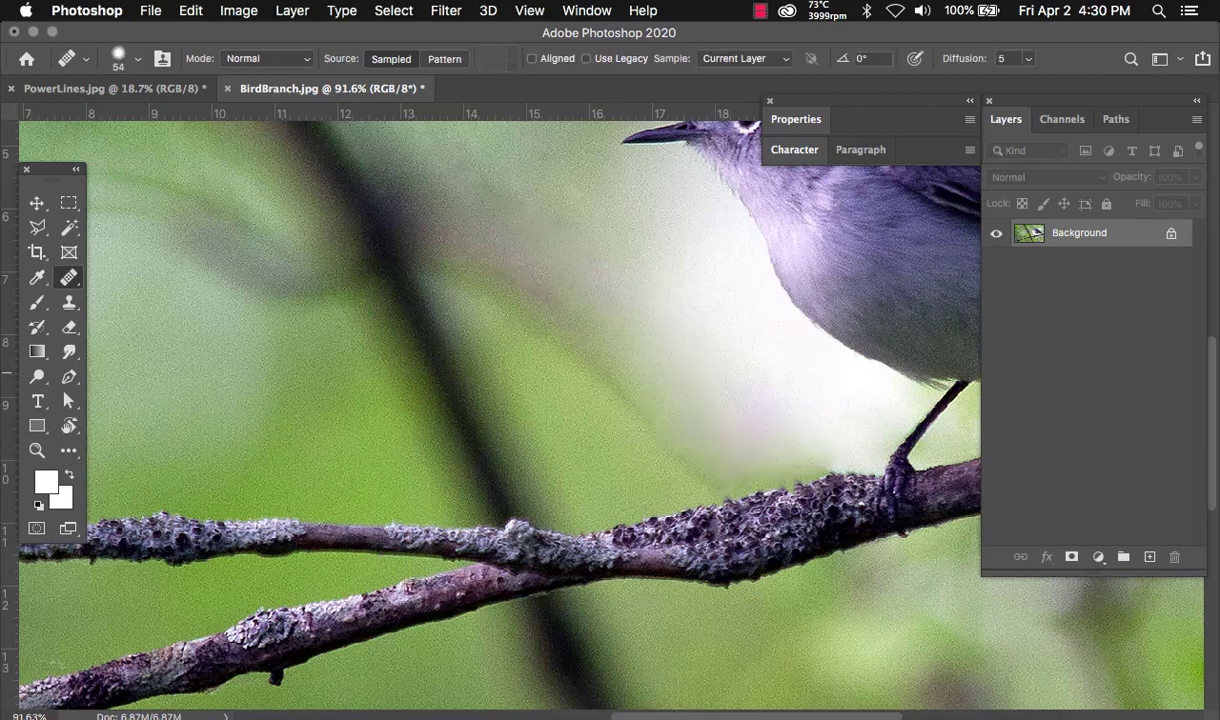
scroll(713, 450, "down", 5)
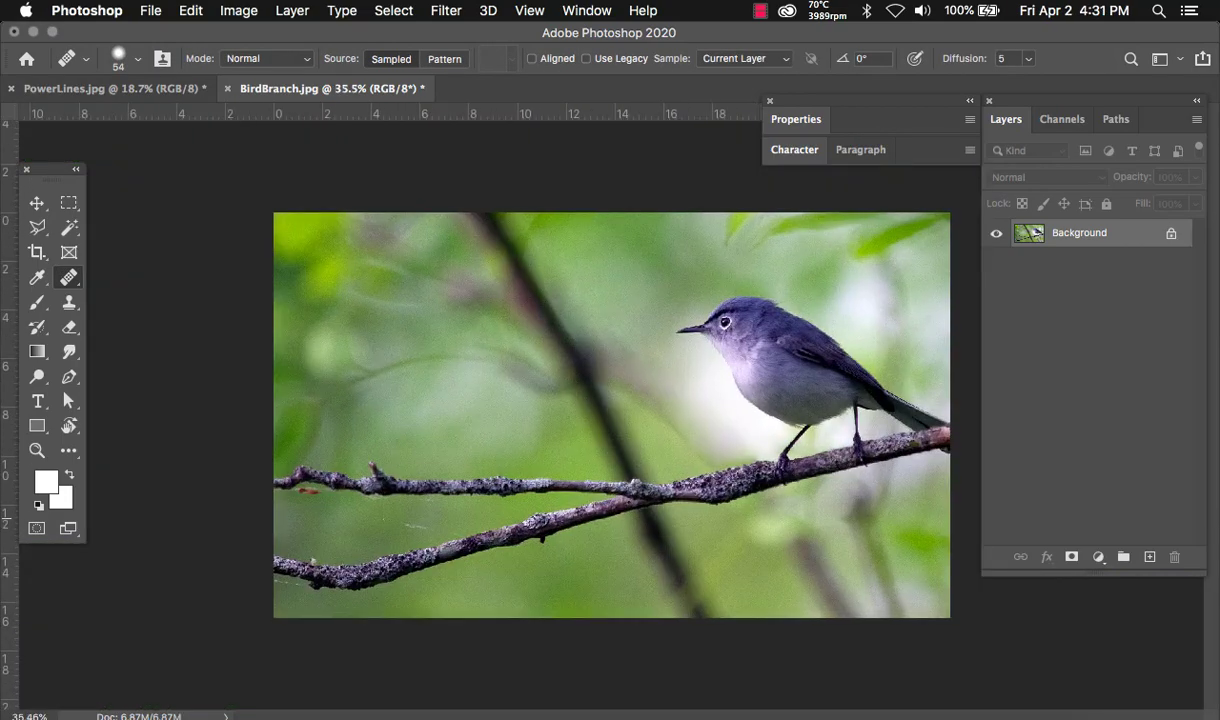
scroll(616, 409, "up", 2)
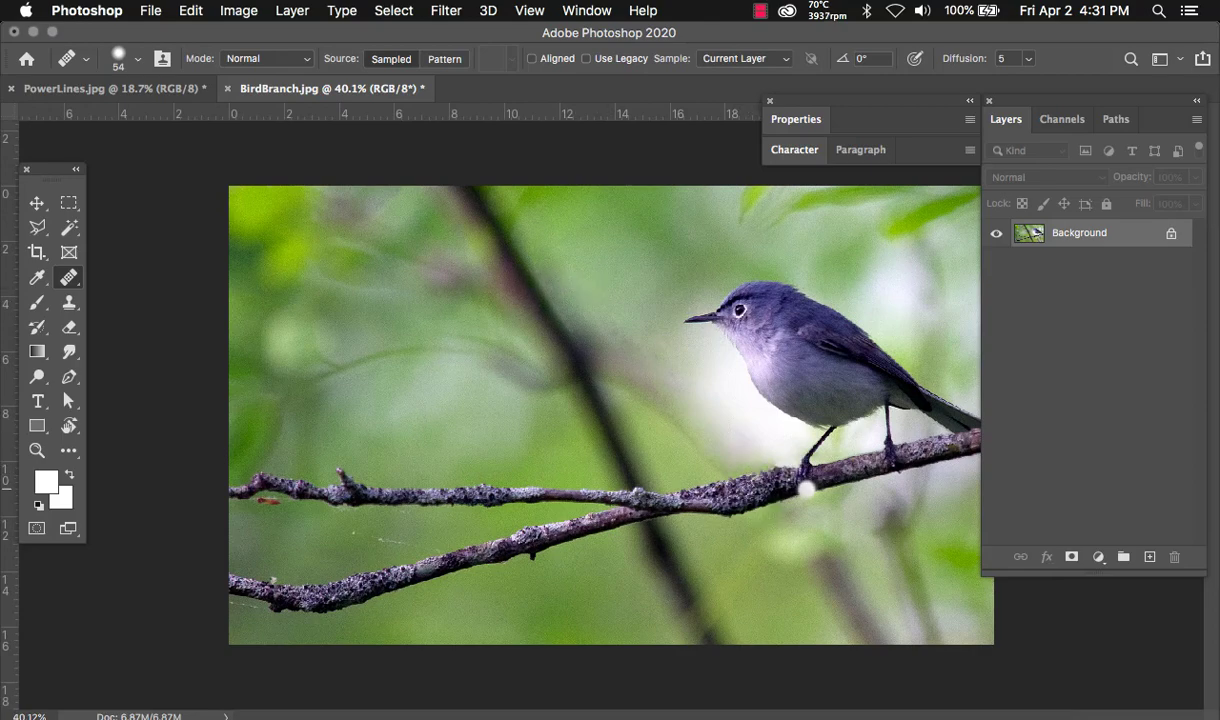
scroll(806, 488, "up", 2)
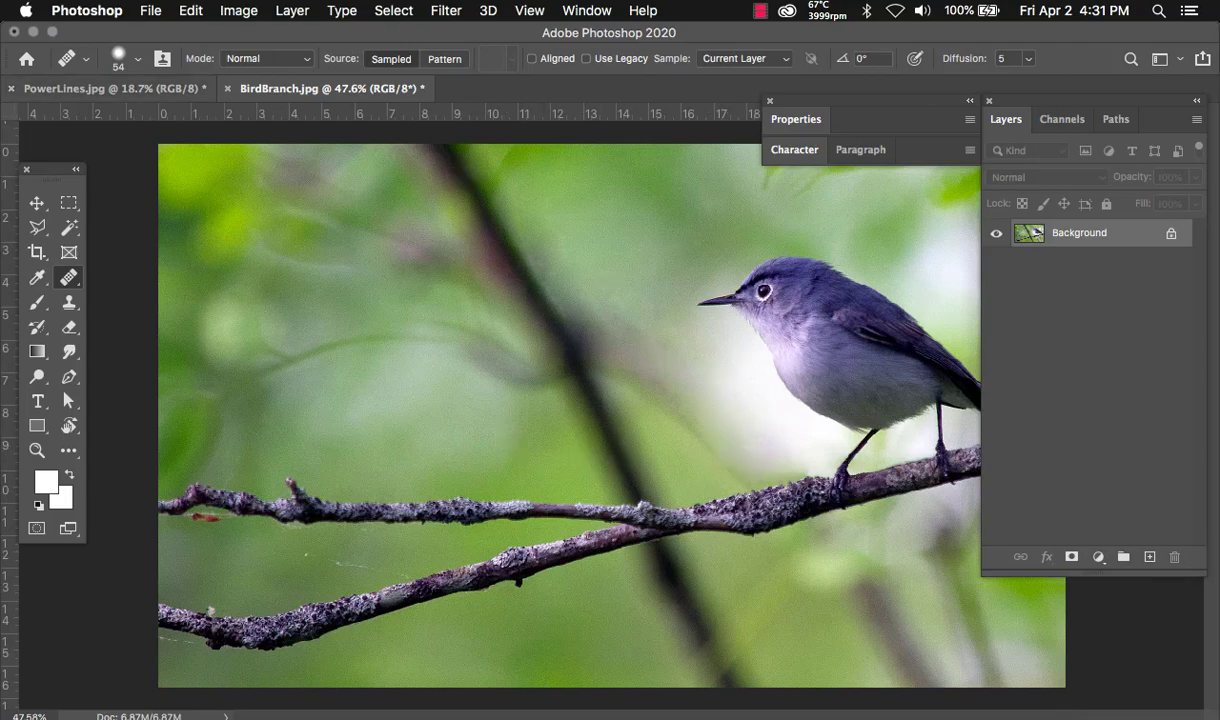
left_click(115, 88)
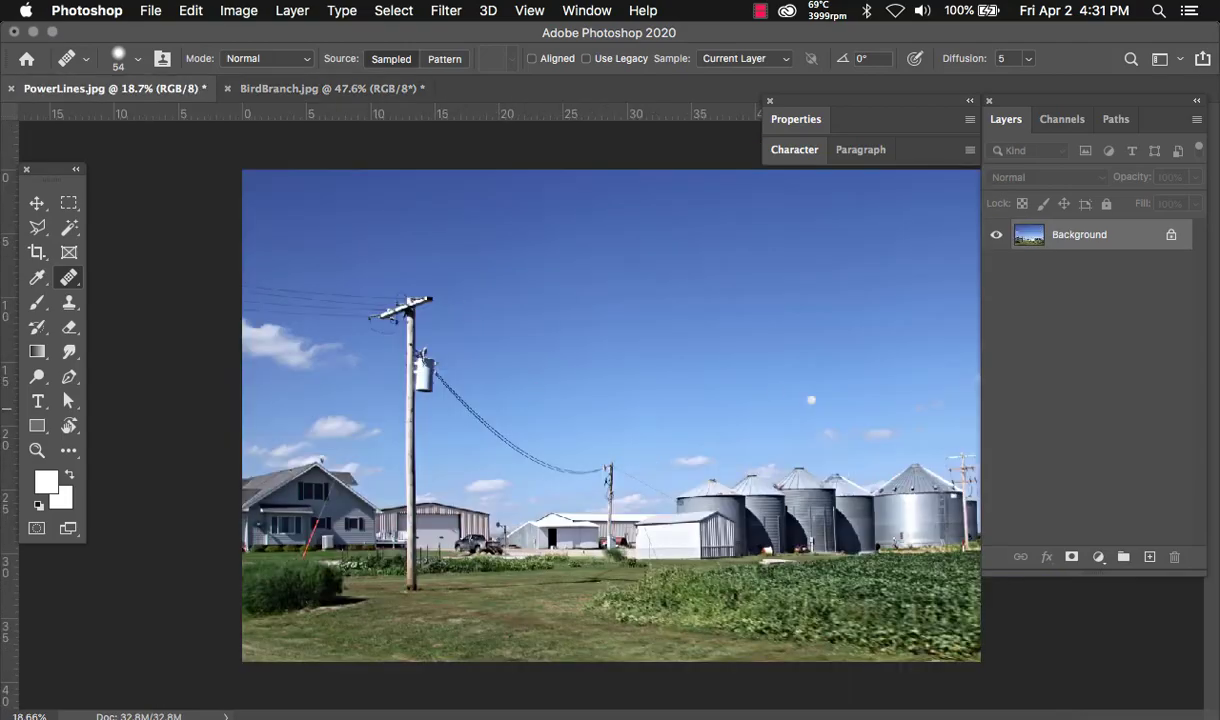